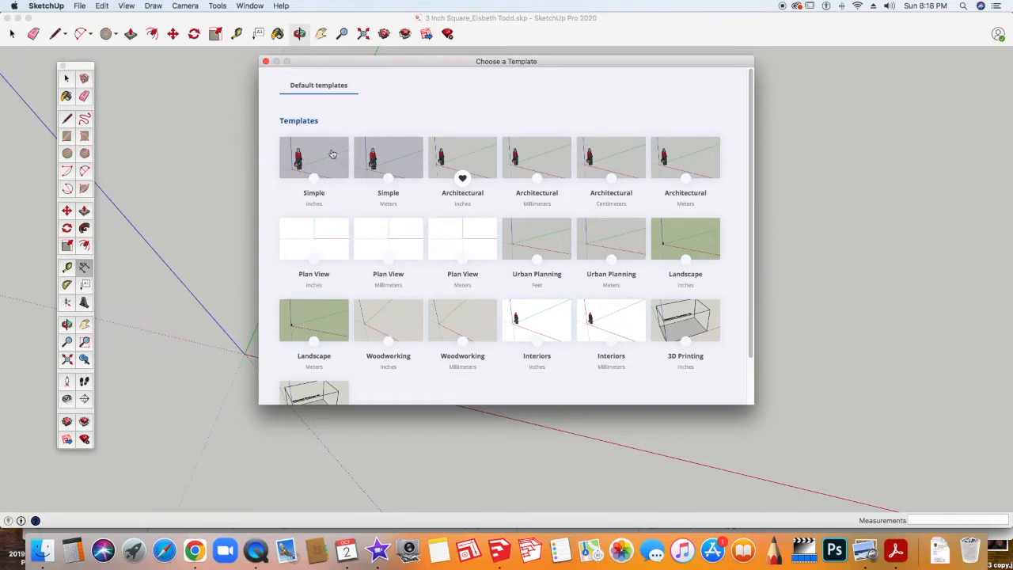
- Start a new model from the Architectural inches template and delete the default scale figure
left_click(475, 160)
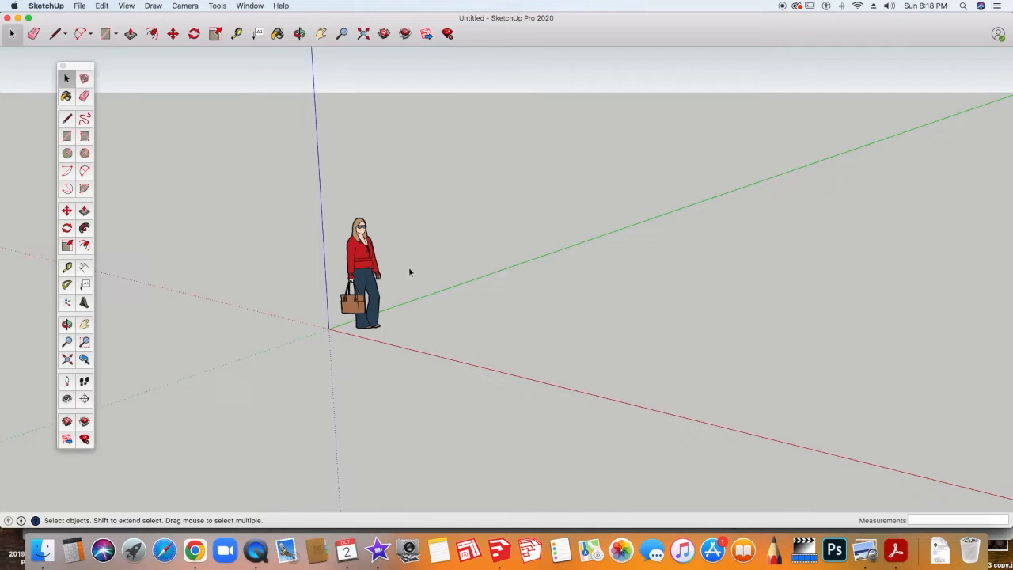
left_click(368, 274)
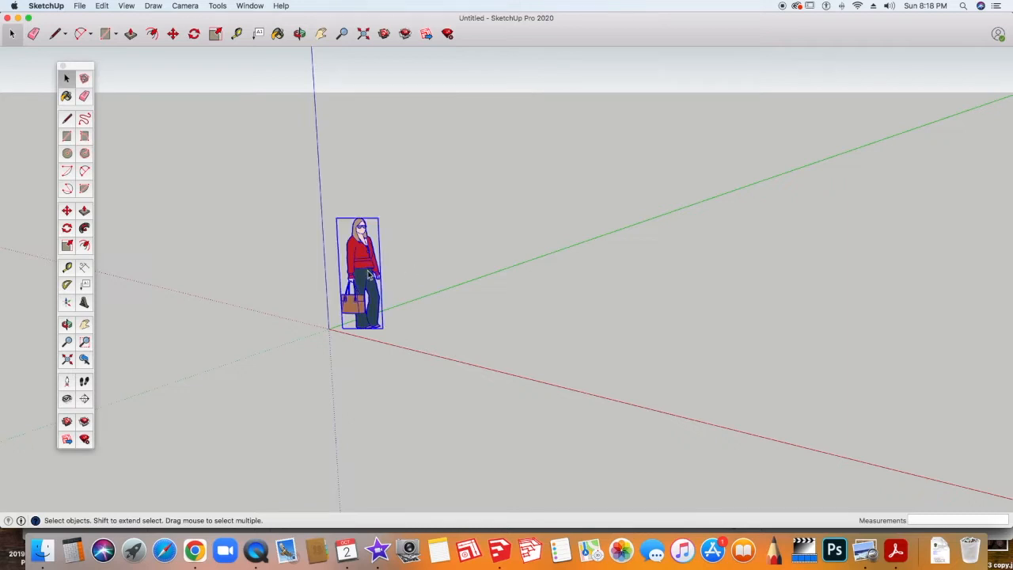
key("Delete")
middle_click_drag(363, 340, 289, 427)
middle_click_drag(291, 390, 385, 346, "shift")
scroll(381, 259, "up", 5)
middle_click_drag(379, 269, 427, 400)
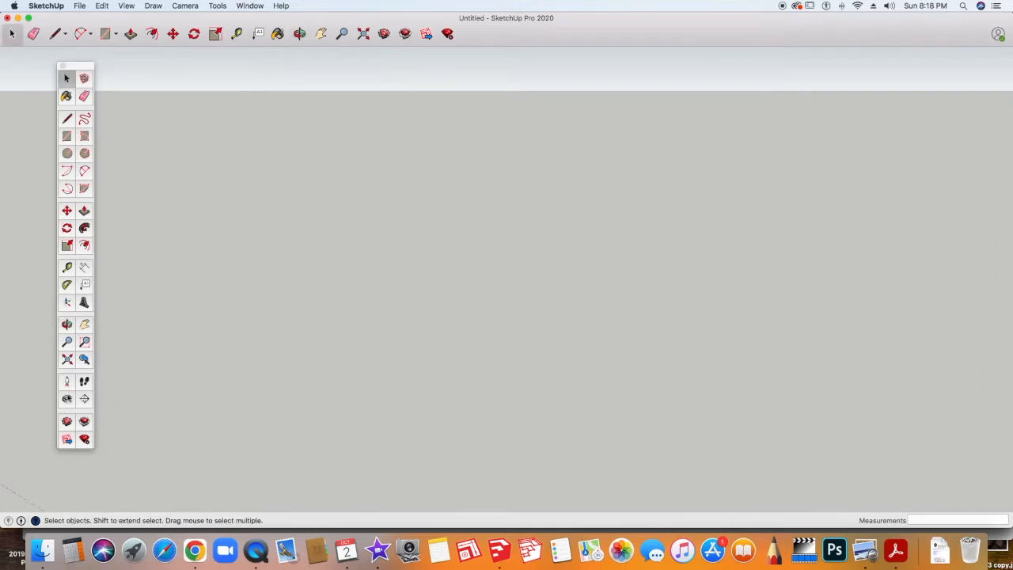
left_click(67, 360)
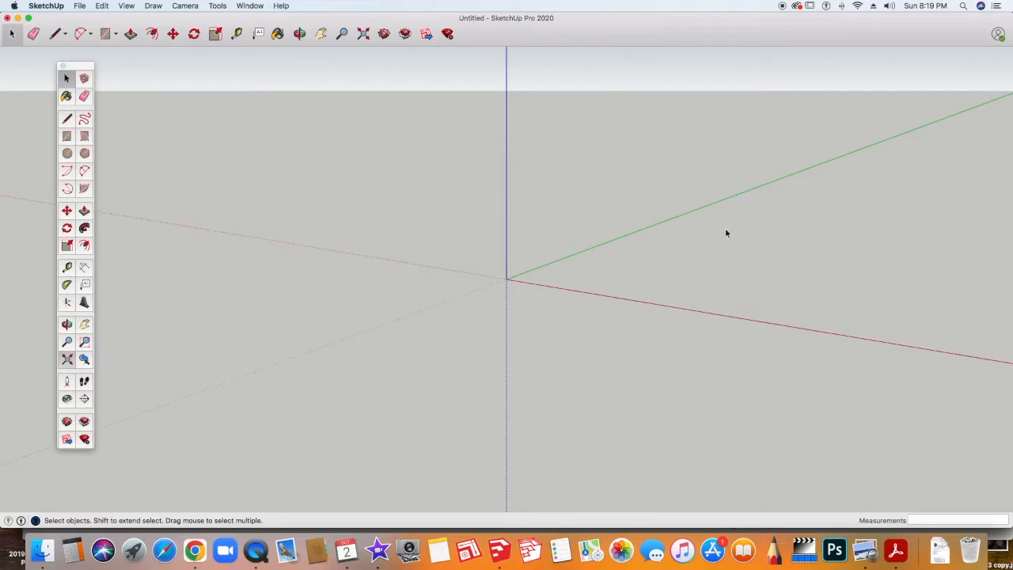
- Draw a 3" by 3" square flat on the ground plane, just off the origin between the red and green axes
scroll(556, 279, "up", 3)
middle_click_drag(472, 271, 453, 340, "shift")
scroll(455, 355, "up", 3)
scroll(451, 359, "up", 3)
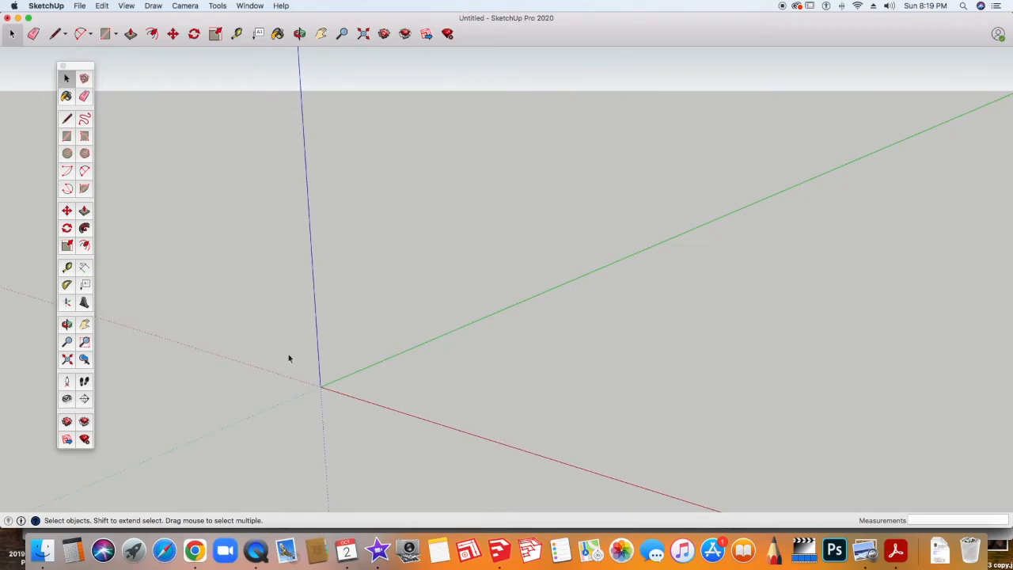
left_click(68, 136)
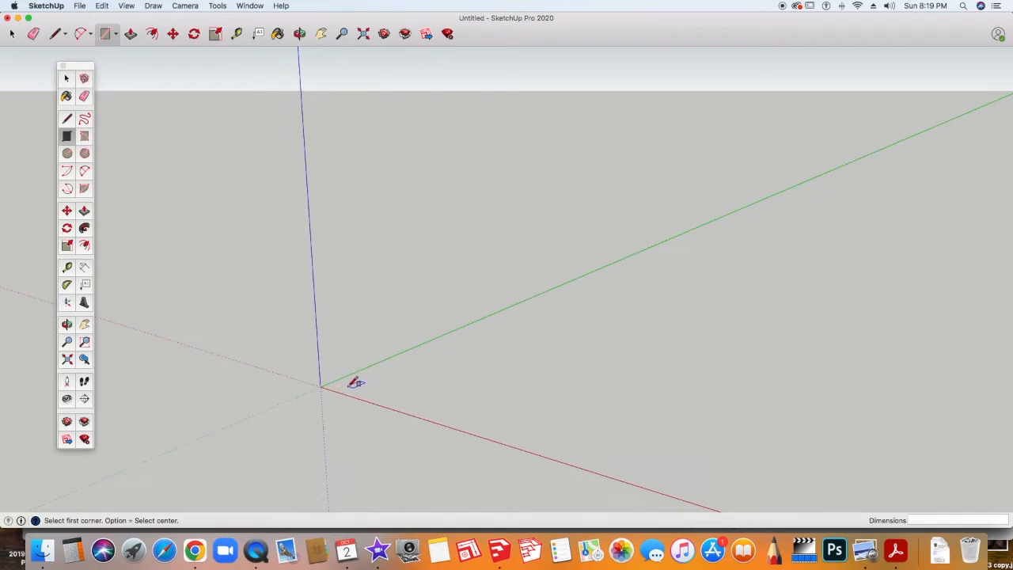
left_click(346, 386)
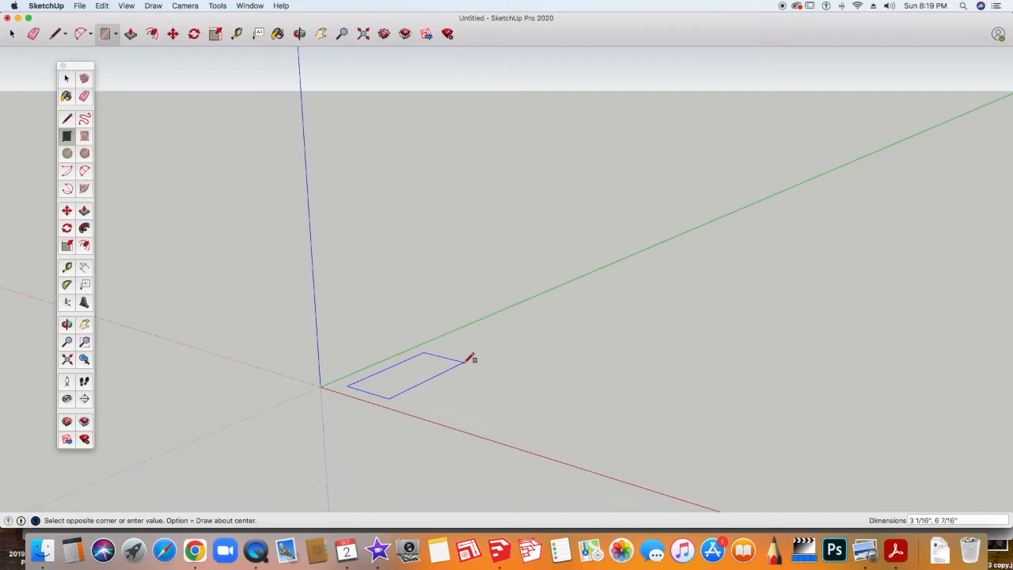
type("3\",3")
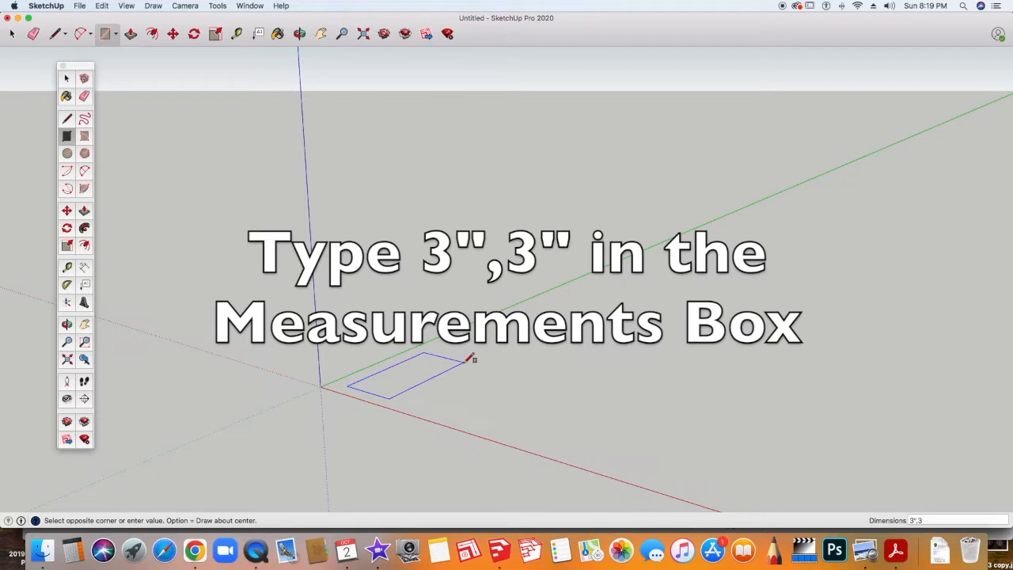
key("Return")
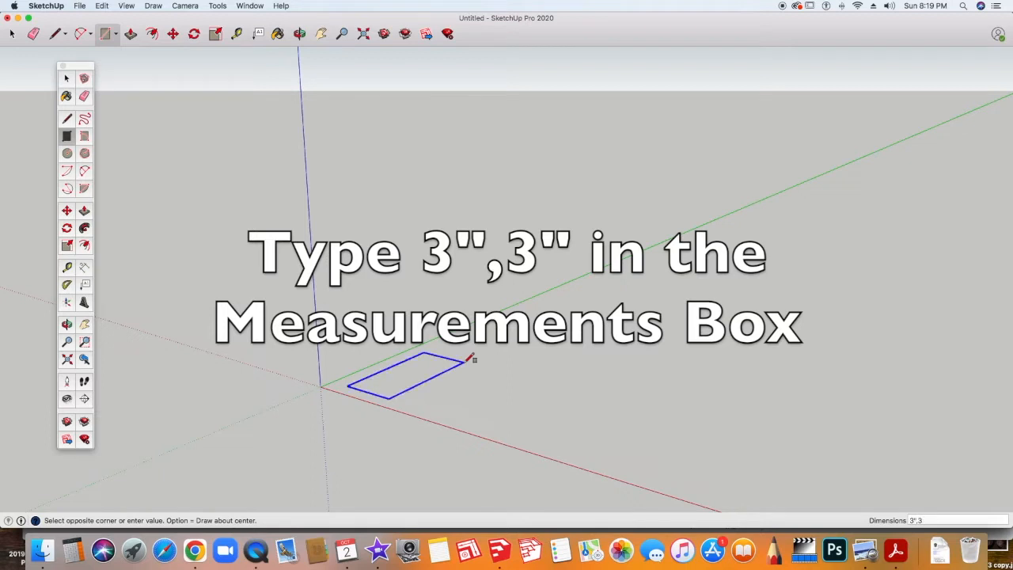
type("\"")
key("Return")
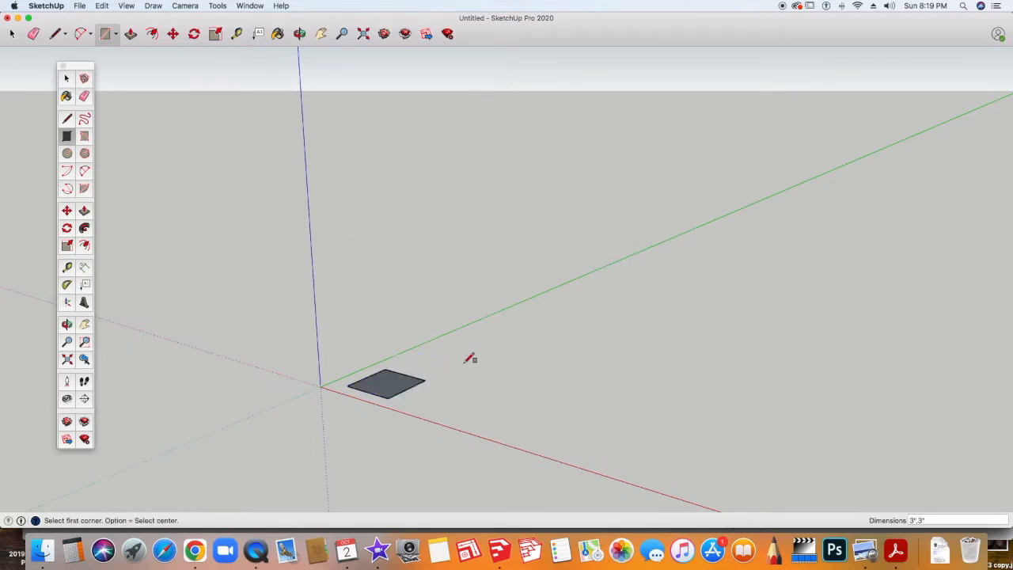
scroll(396, 381, "up", 5)
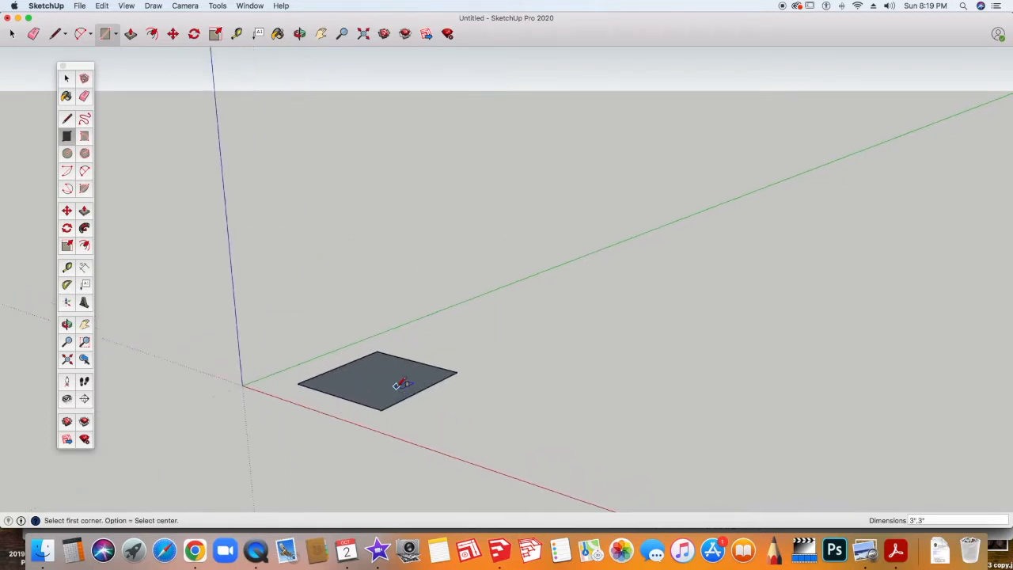
left_click(83, 269)
left_click(469, 370)
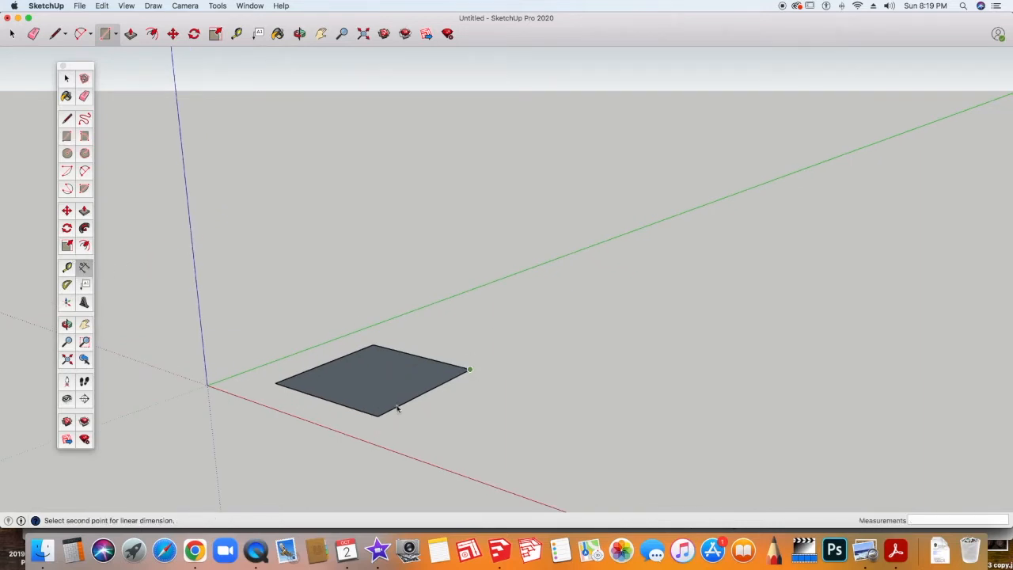
left_click(378, 417)
key("Escape")
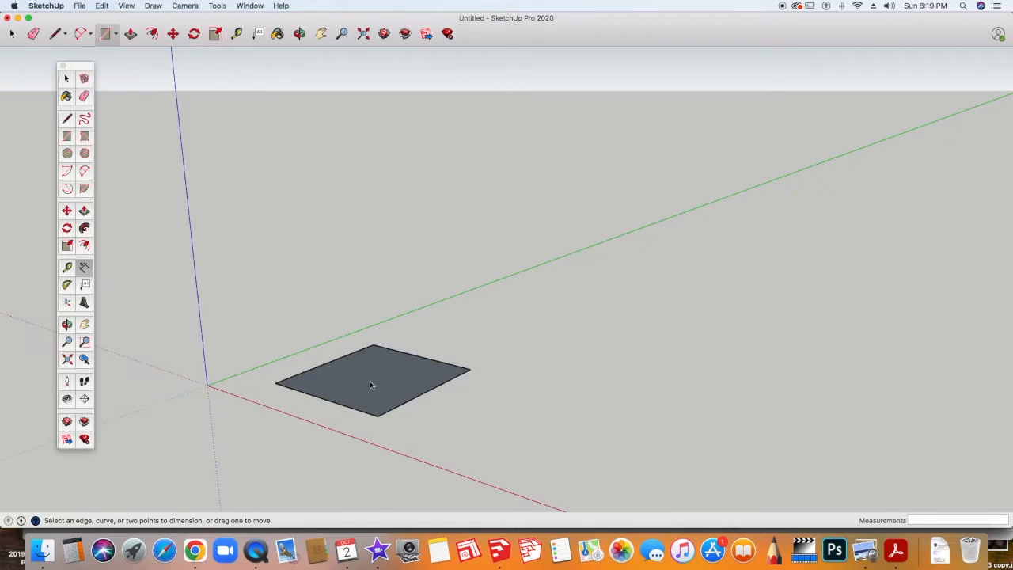
- Show the square in the Top standard view with Parallel Projection
scroll(398, 309, "up", 2)
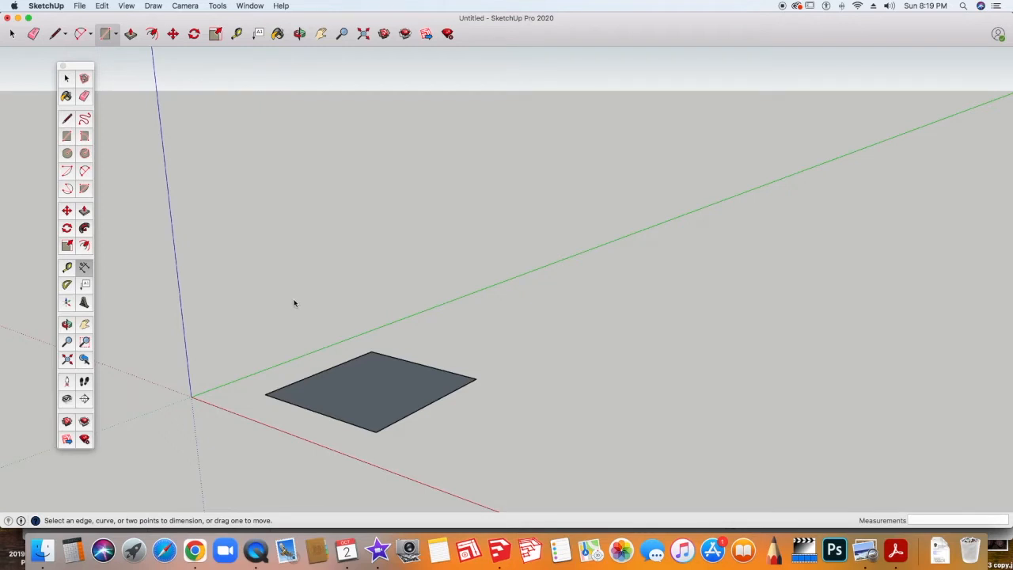
left_click(188, 6)
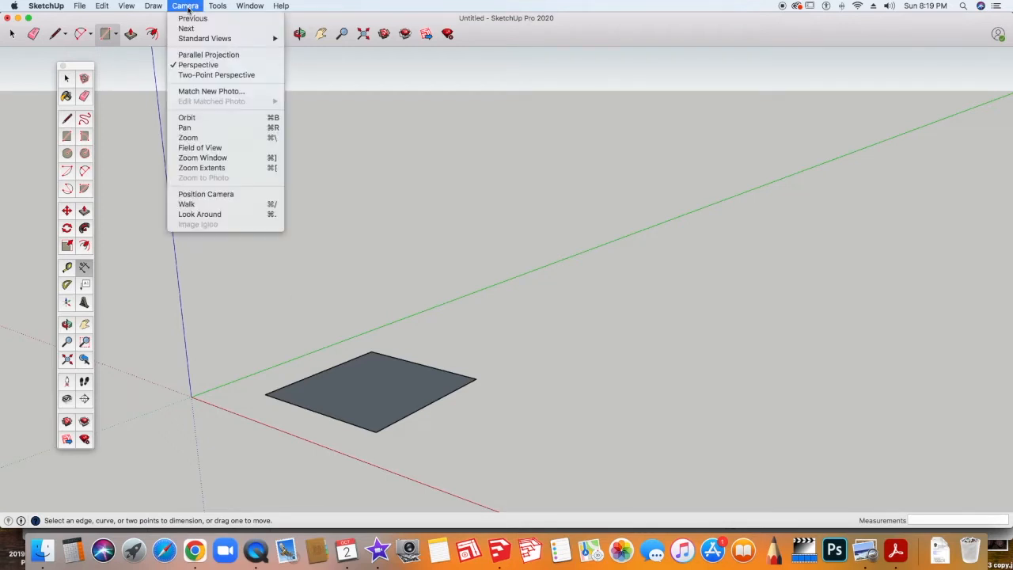
mouse_move(201, 39)
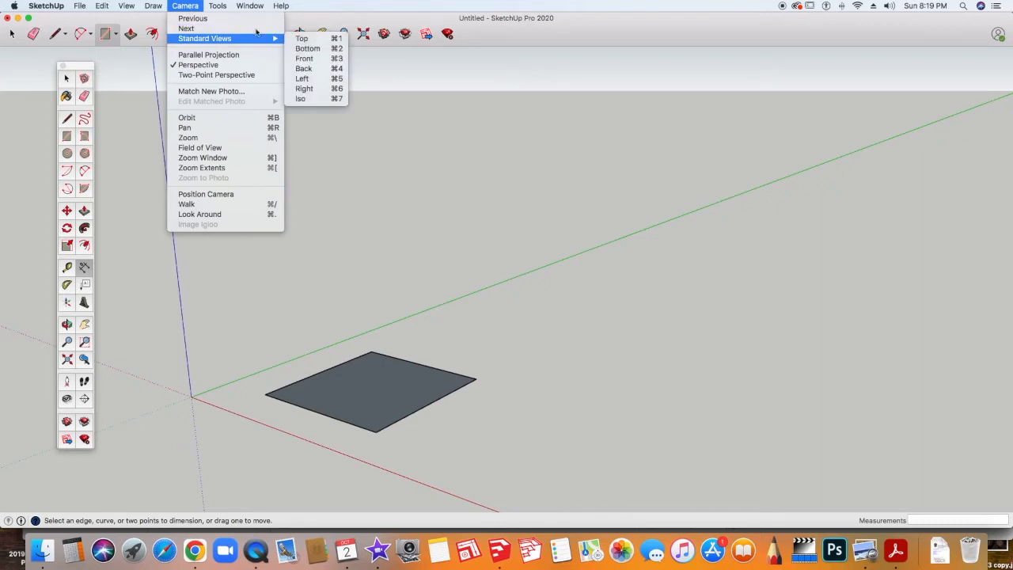
left_click(299, 39)
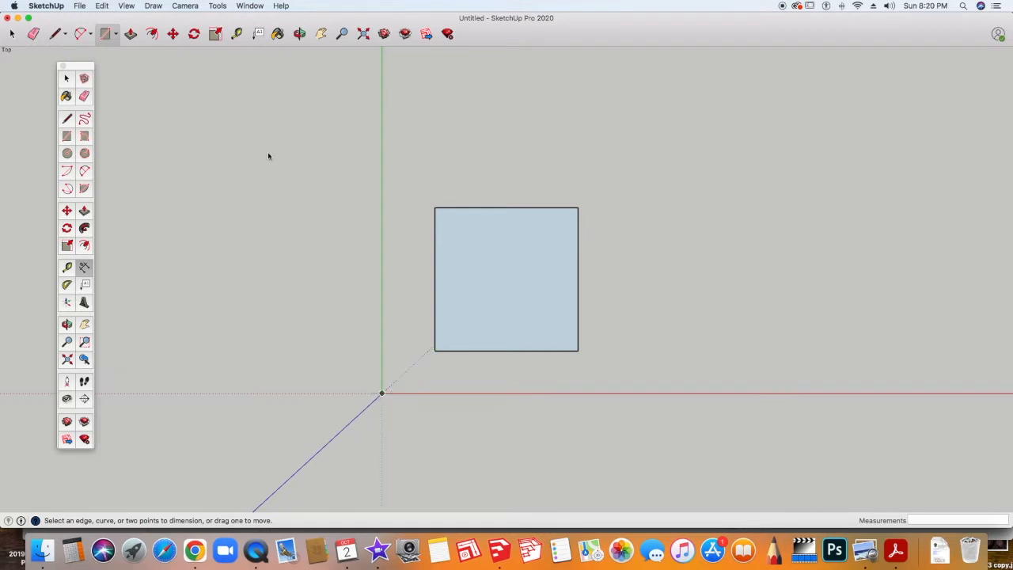
left_click(189, 6)
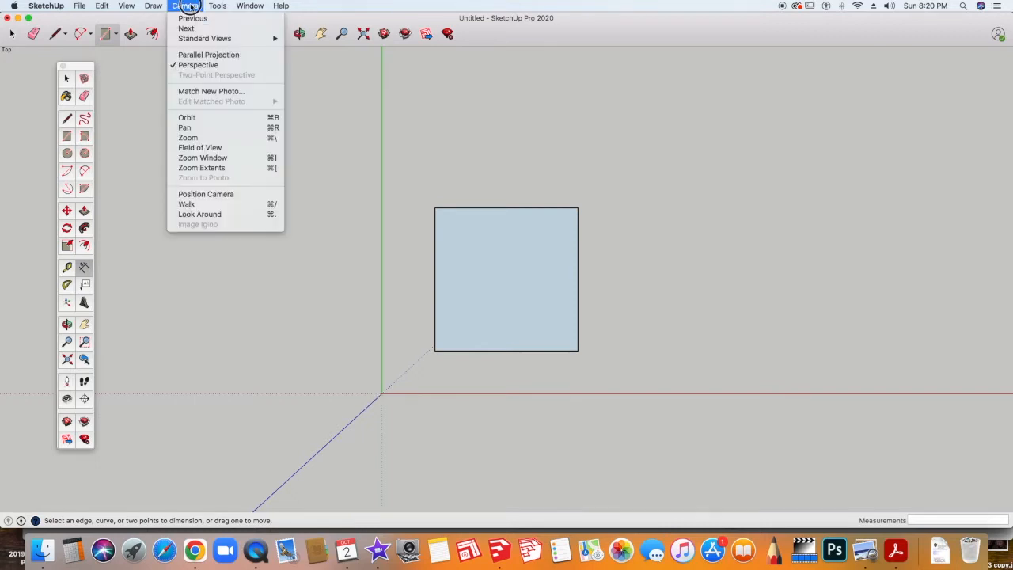
left_click(194, 66)
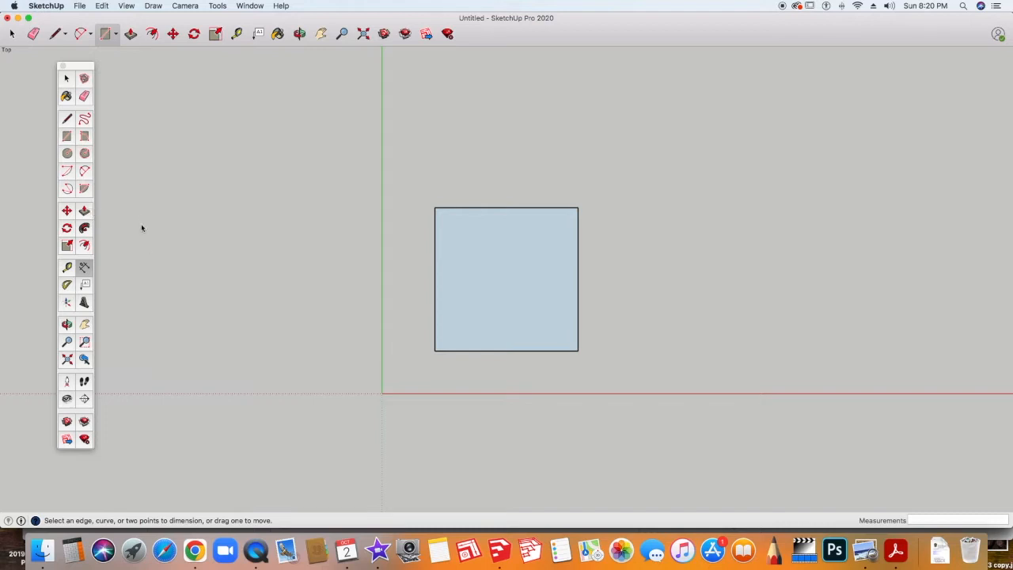
- Offset the square's outline 1/8" inward to make a border
left_click(85, 247)
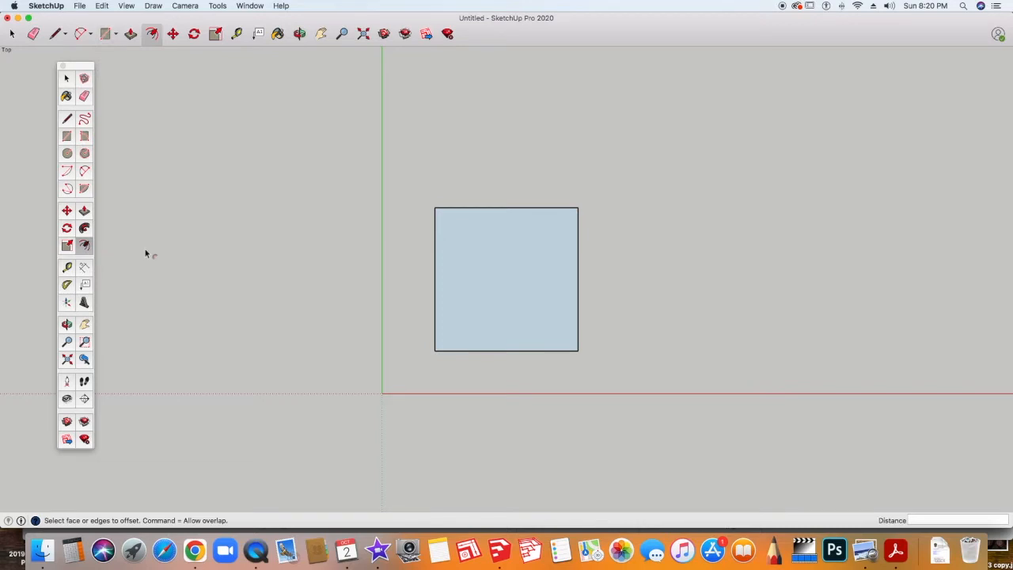
left_click(474, 211)
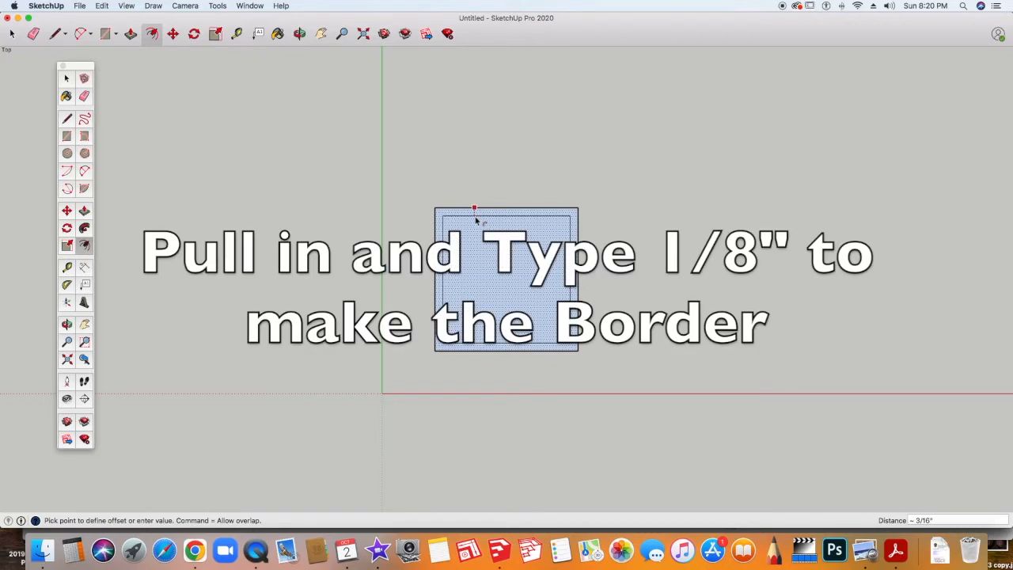
type("1/8\"")
key("Return")
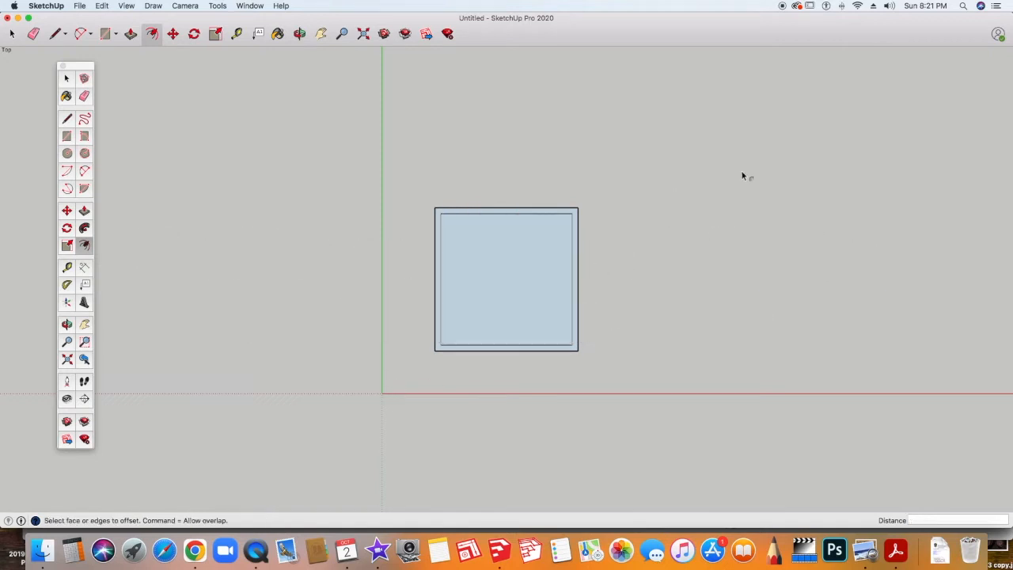
- Draw a circle of about 1 1/16" radius centred in the square's upper-left area, overlapping its top and left borders
left_click(69, 155)
left_click(475, 246)
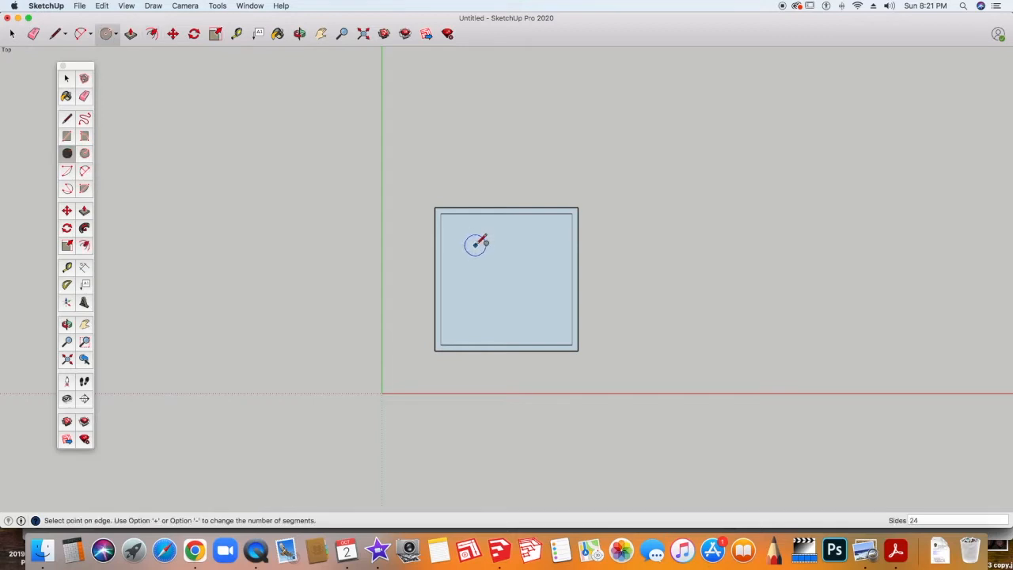
left_click(520, 268)
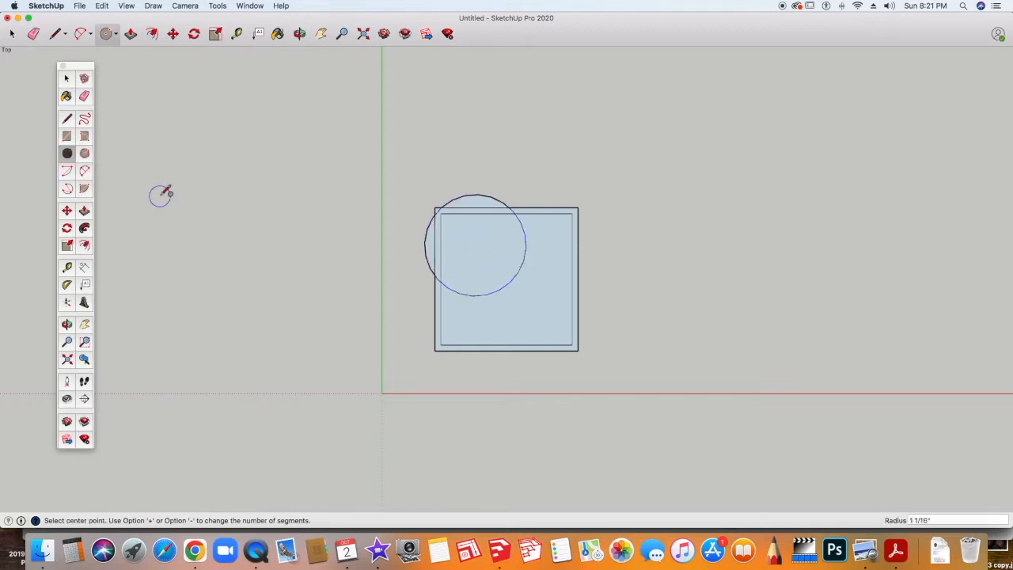
- Offset the part of the circle's arc lying inside the border inward, towards the circle's centre
left_click(84, 245)
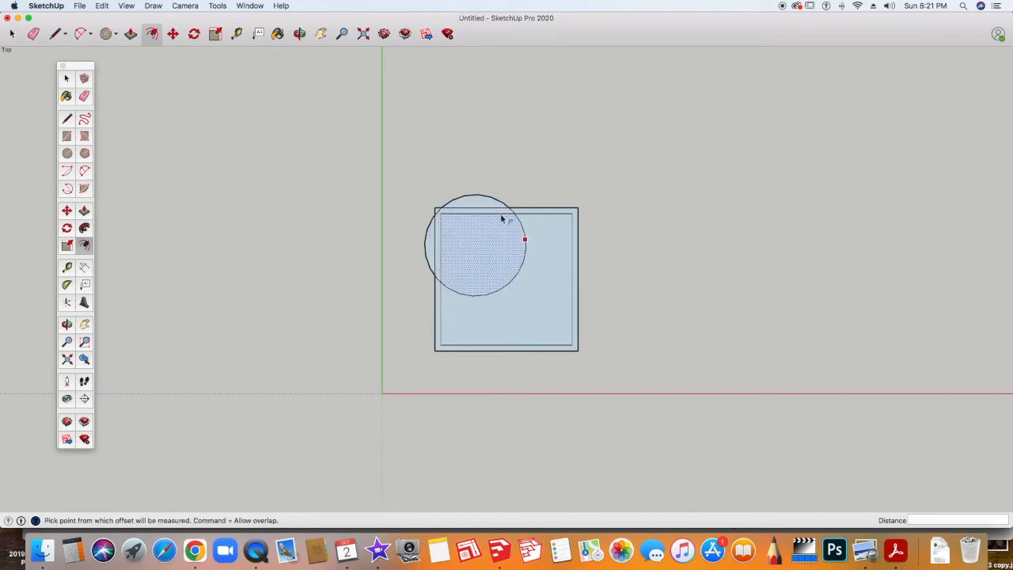
left_click(502, 288)
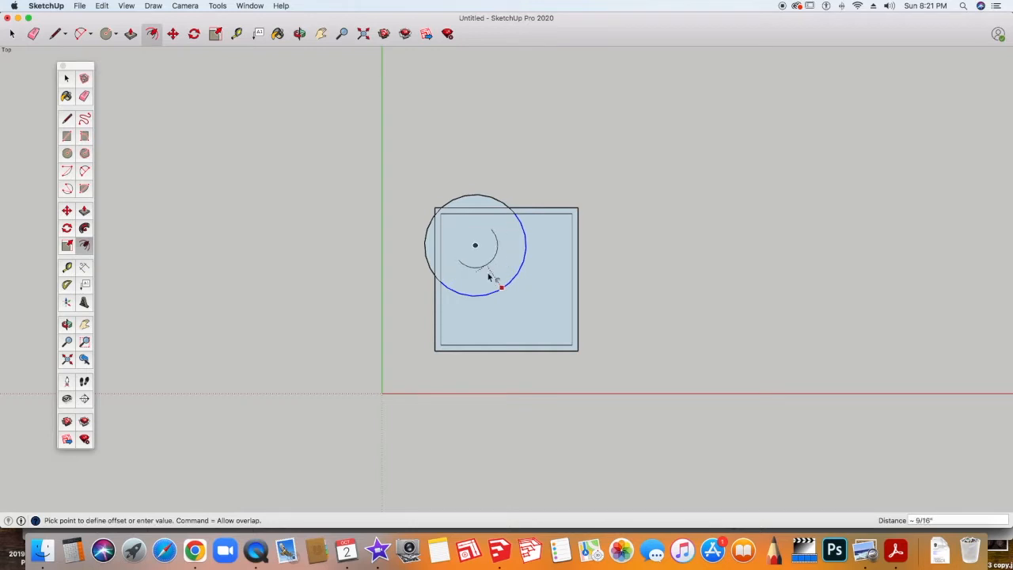
left_click(501, 279)
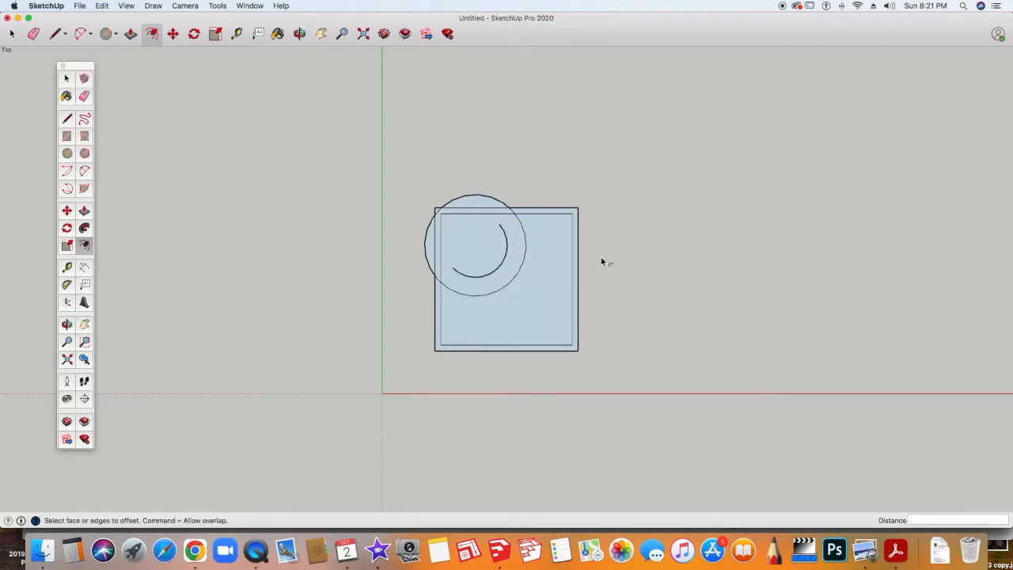
- Draw a line from the inner arc's upper end to the point where the circle crosses the top inner border line
left_click(66, 118)
left_click(499, 224)
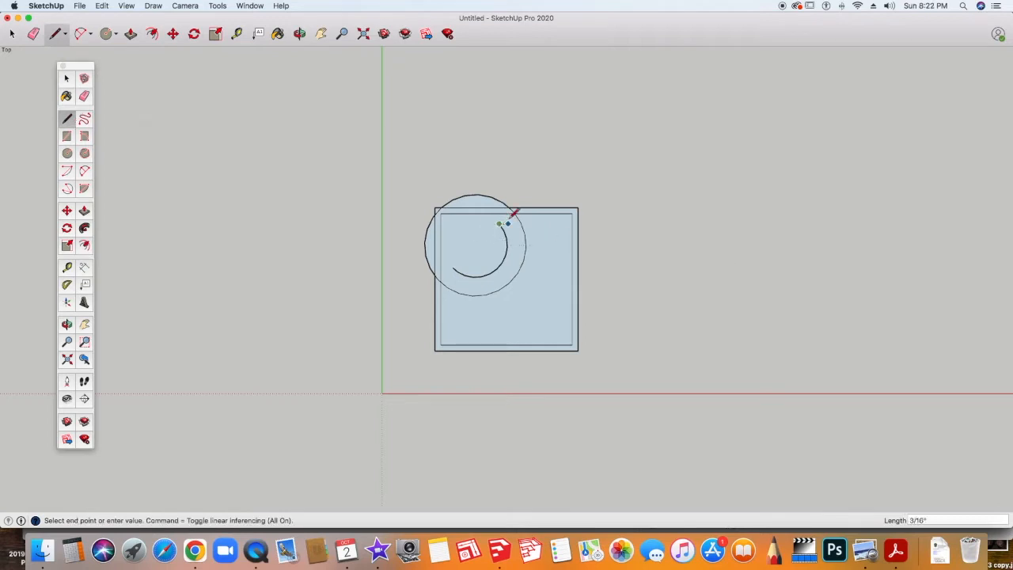
left_click(514, 213)
scroll(517, 212, "up", 1)
scroll(521, 212, "up", 5)
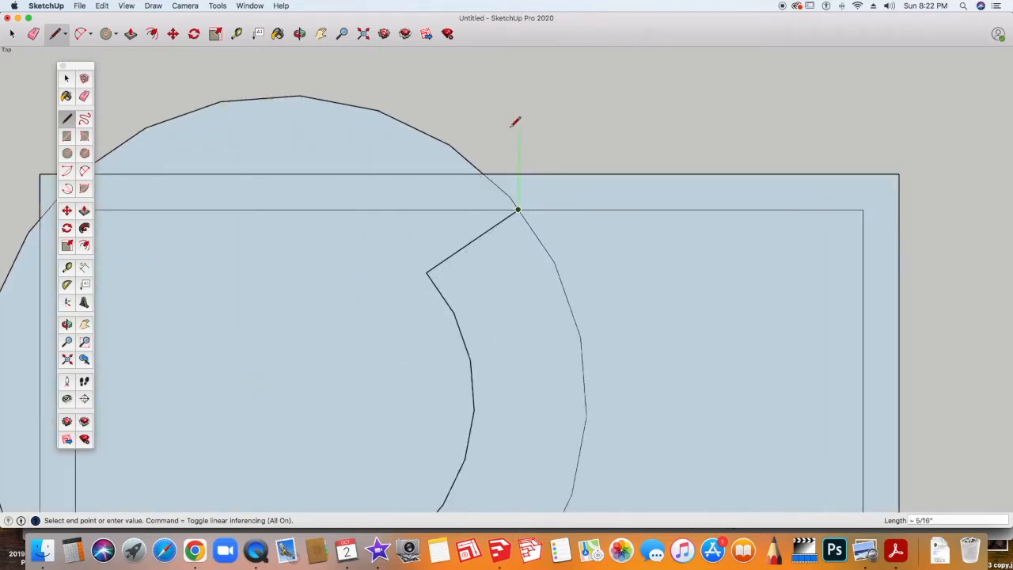
scroll(526, 185, "up", 3)
scroll(519, 207, "up", 4)
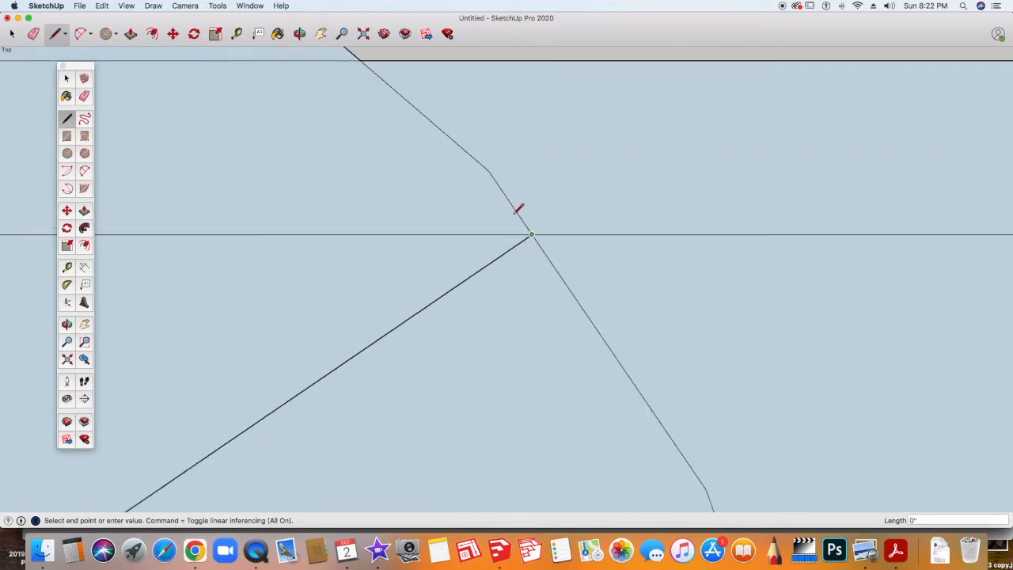
scroll(542, 246, "down", 4)
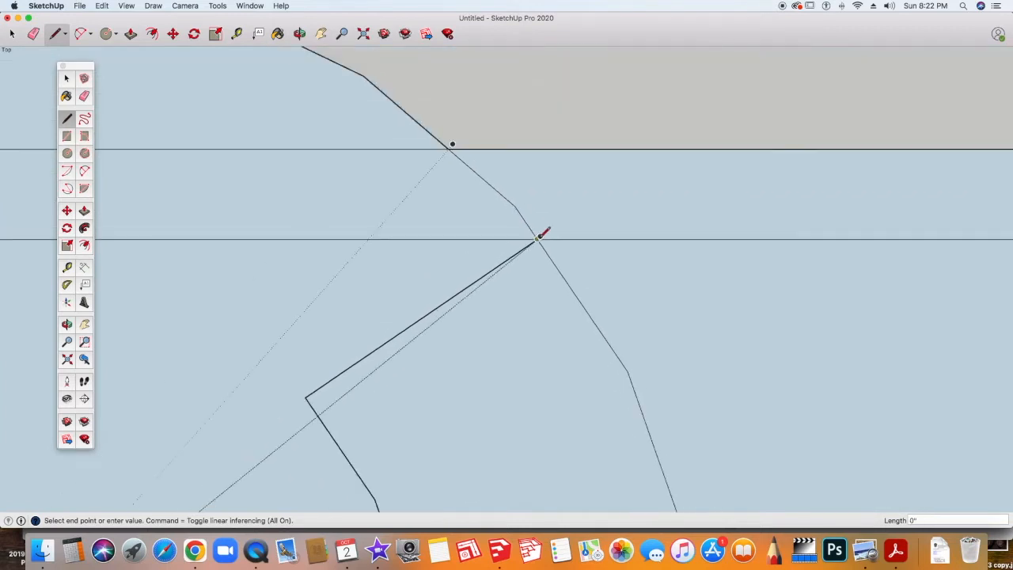
scroll(535, 239, "down", 3)
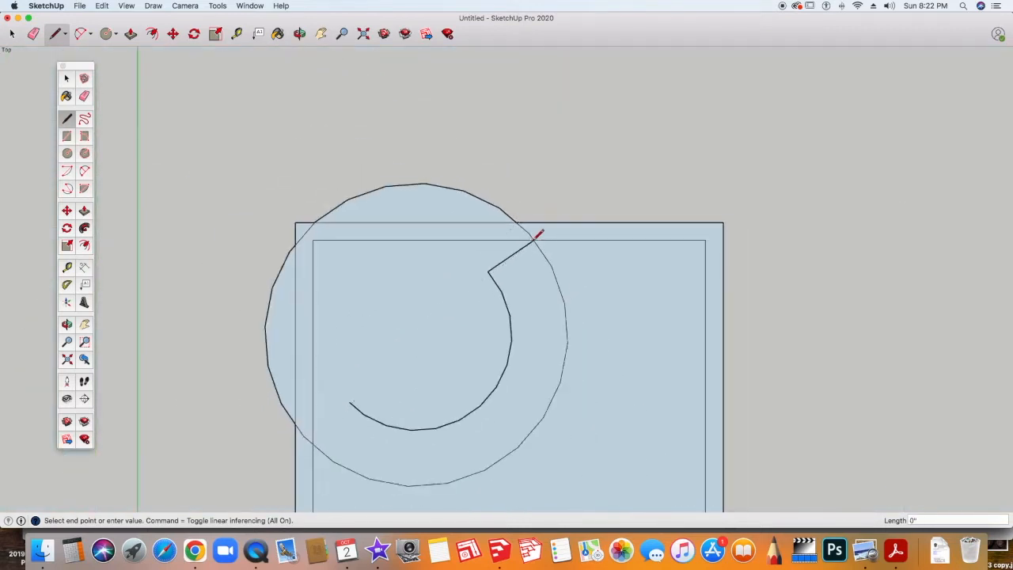
key("Escape")
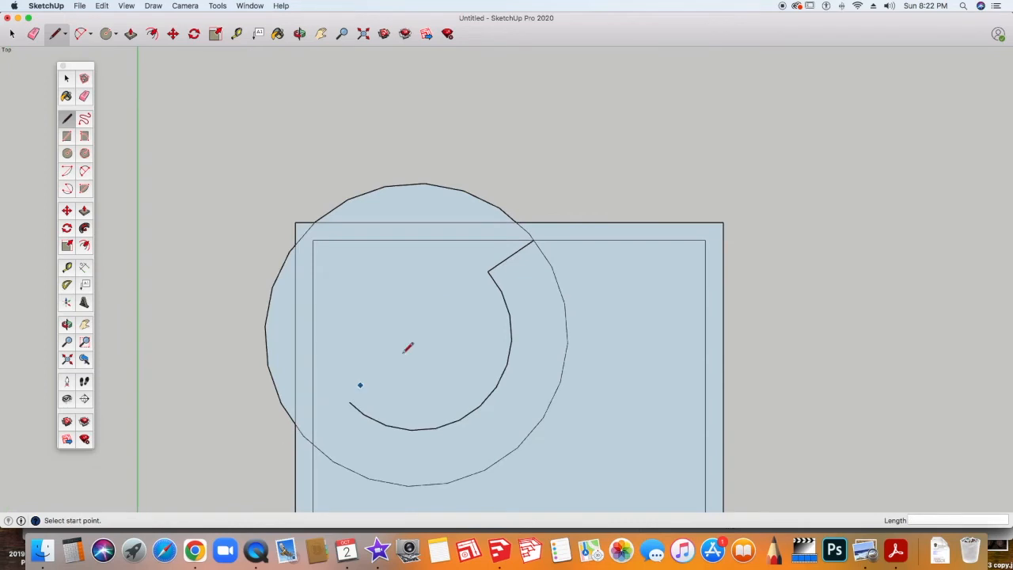
- Close the curved band with a line from the arc's lower end to the circle's crossing with the left inner border, and select its face
left_click(346, 403)
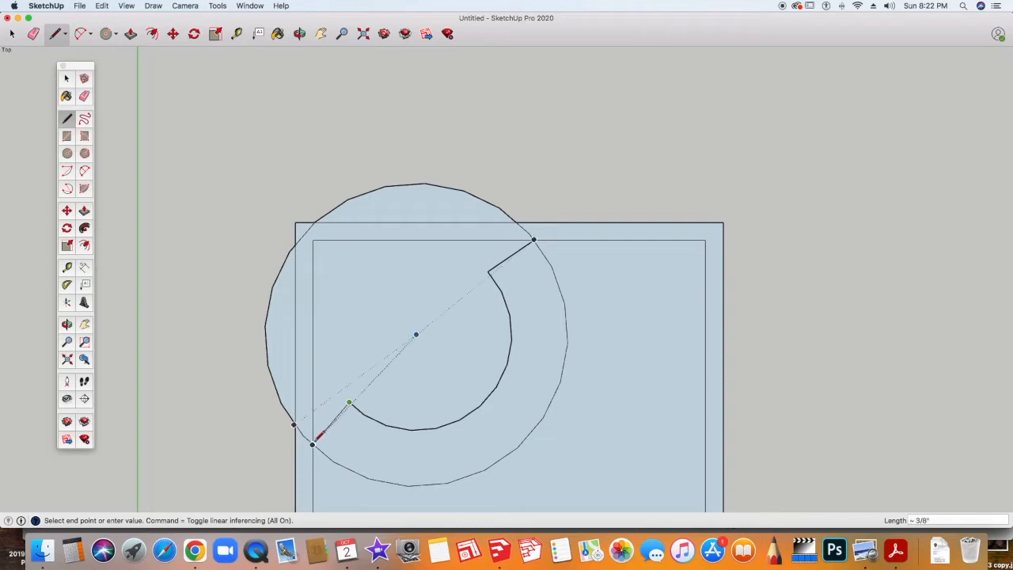
left_click(313, 443)
key("space")
left_click(457, 440)
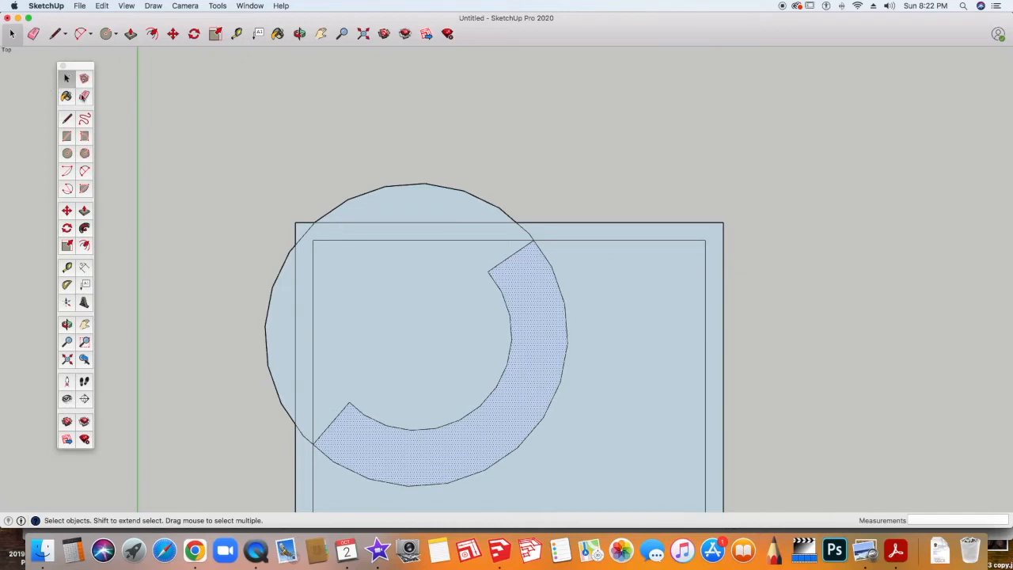
- Erase the circle's arc segments that lie outside the inner border, leaving only the curved band within it
left_click(84, 96)
left_click(444, 183)
left_click_drag(529, 222, 513, 228)
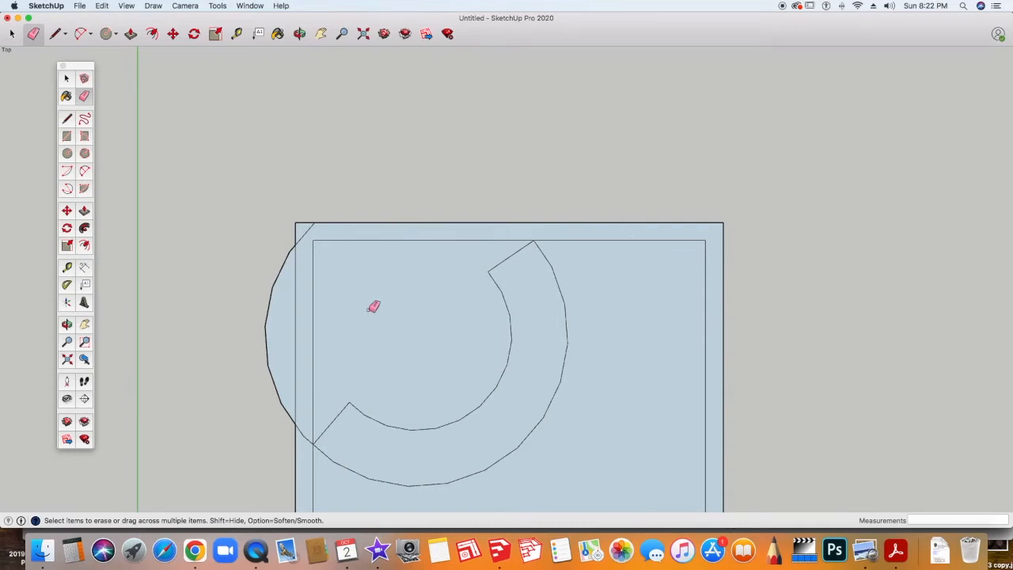
left_click(308, 230)
left_click(289, 261)
left_click(301, 435)
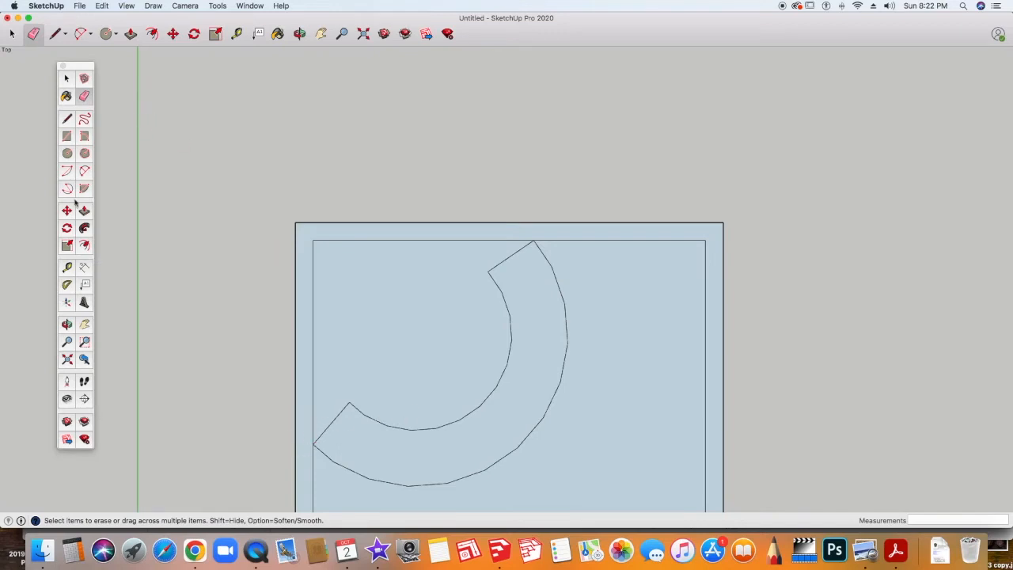
- Offset the curved band's inner arc inward, towards the circle's centre
left_click(84, 243)
left_click(477, 409)
left_click(457, 389)
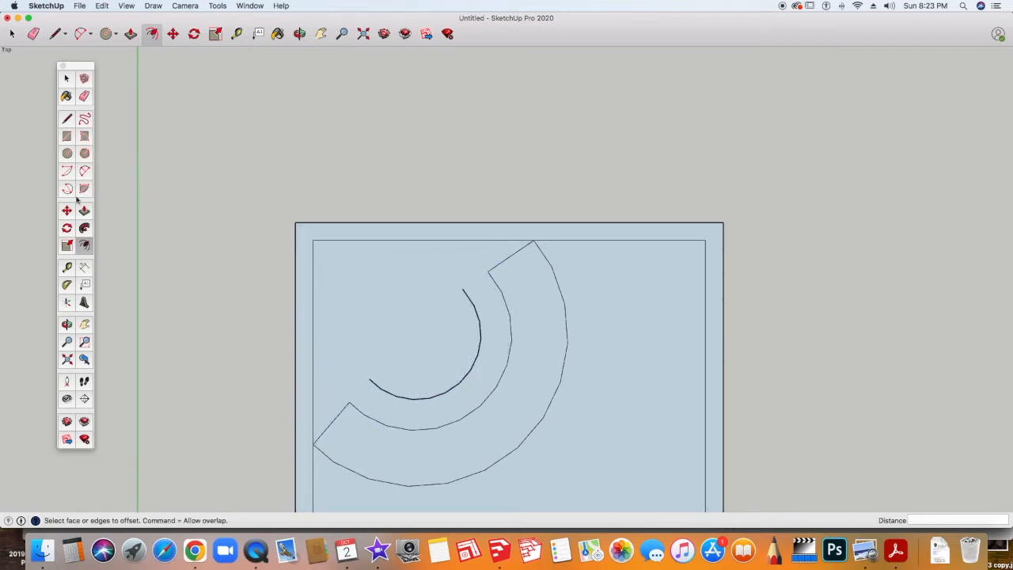
- Extend the new arc's ends with straight lines to the top and left inner border lines, and select the enclosed face
left_click(66, 119)
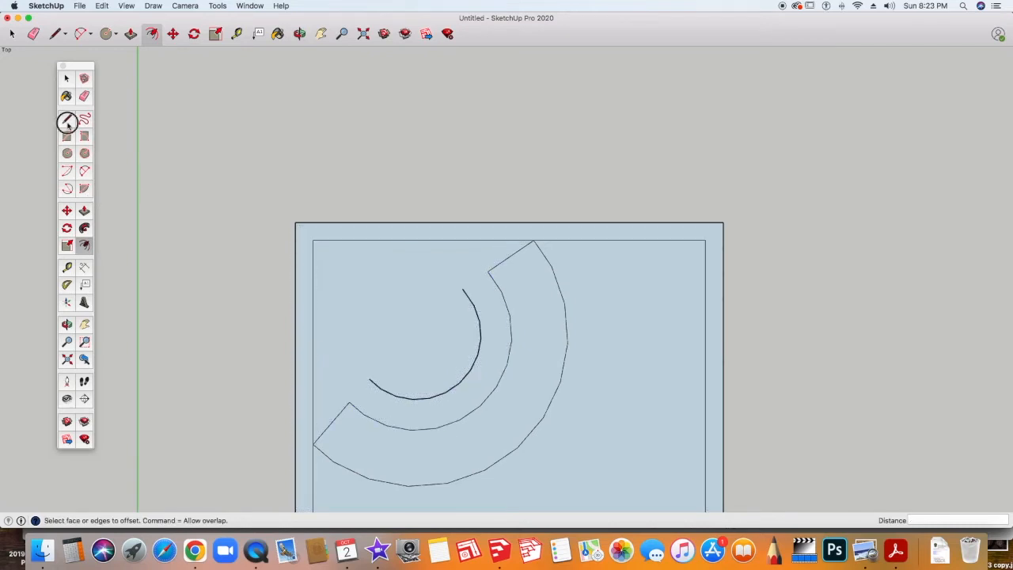
left_click(463, 289)
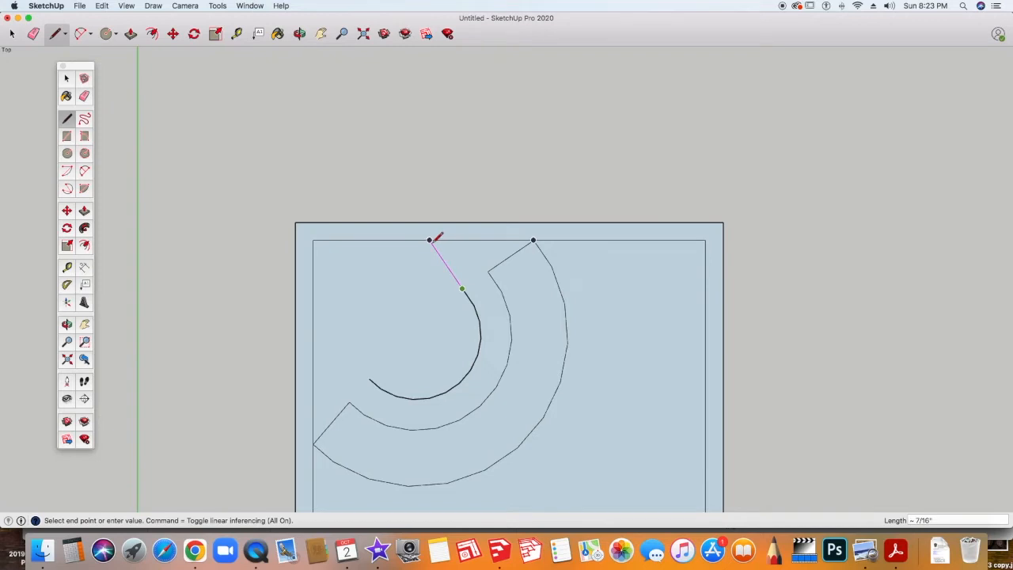
left_click(430, 240)
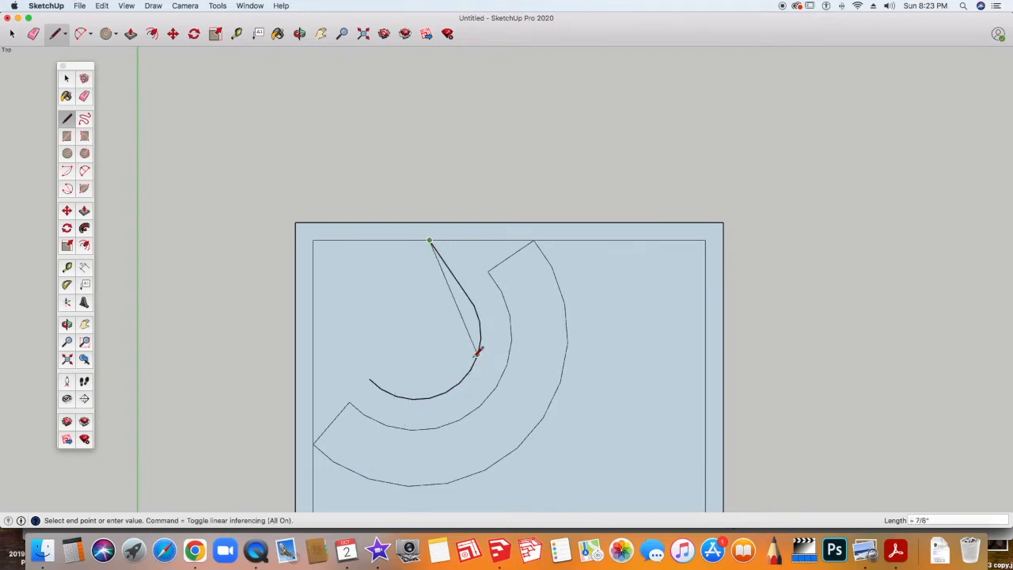
key("Escape")
left_click(370, 379)
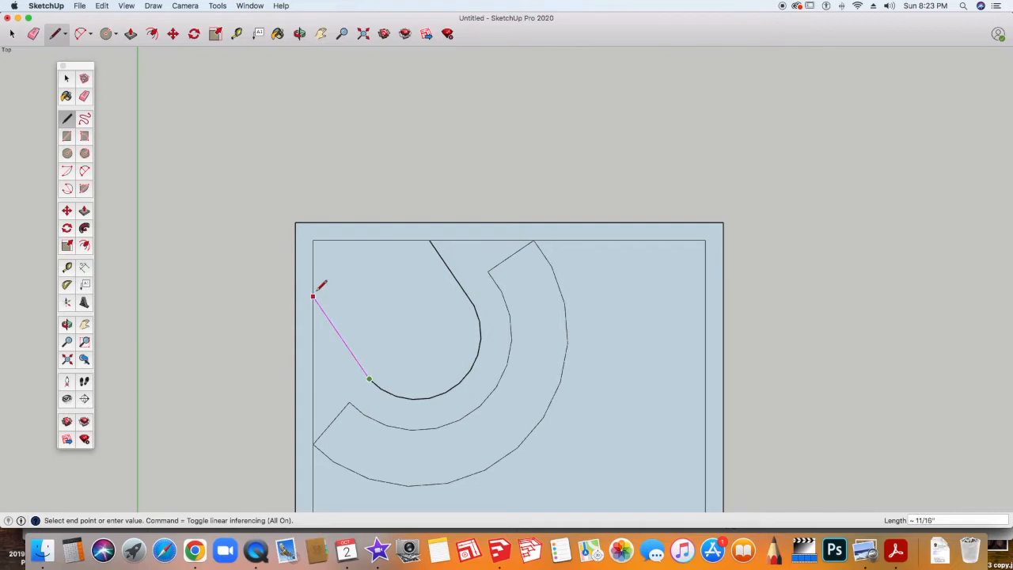
left_click(313, 296)
left_click(67, 77)
left_click(385, 299)
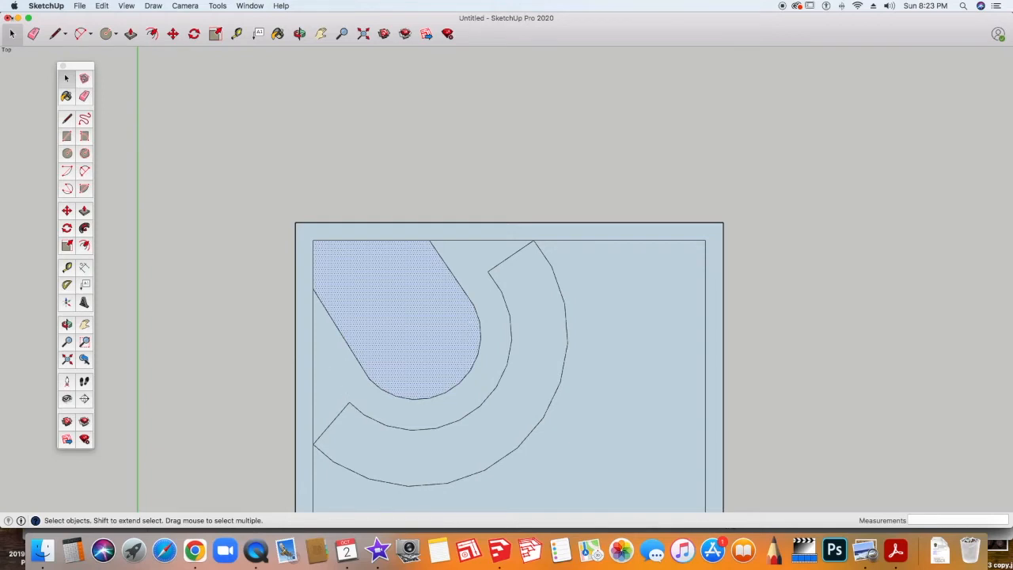
- Draw lines from the band's inner arc ends to the left and top inner border lines
left_click(67, 119)
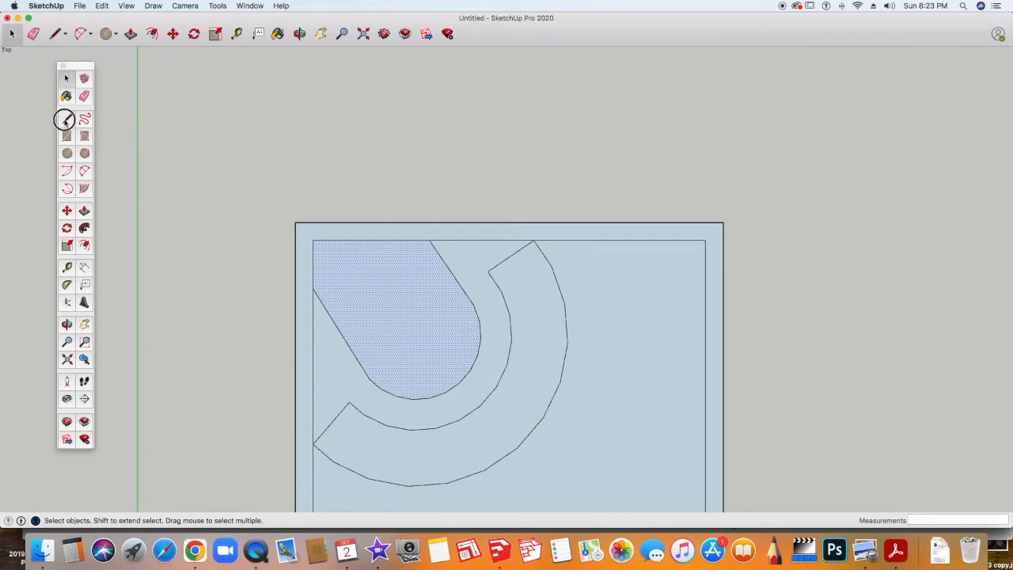
left_click(349, 402)
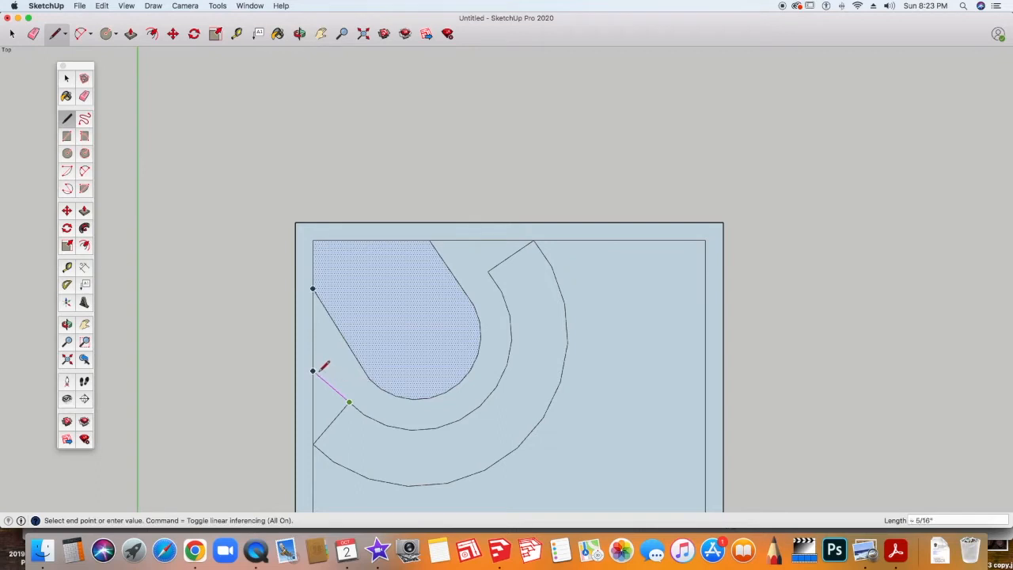
left_click(314, 370)
left_click(488, 270)
left_click(469, 241)
- Erase the band's two old end lines and the inner border segments across its openings
key("e")
left_click(498, 261)
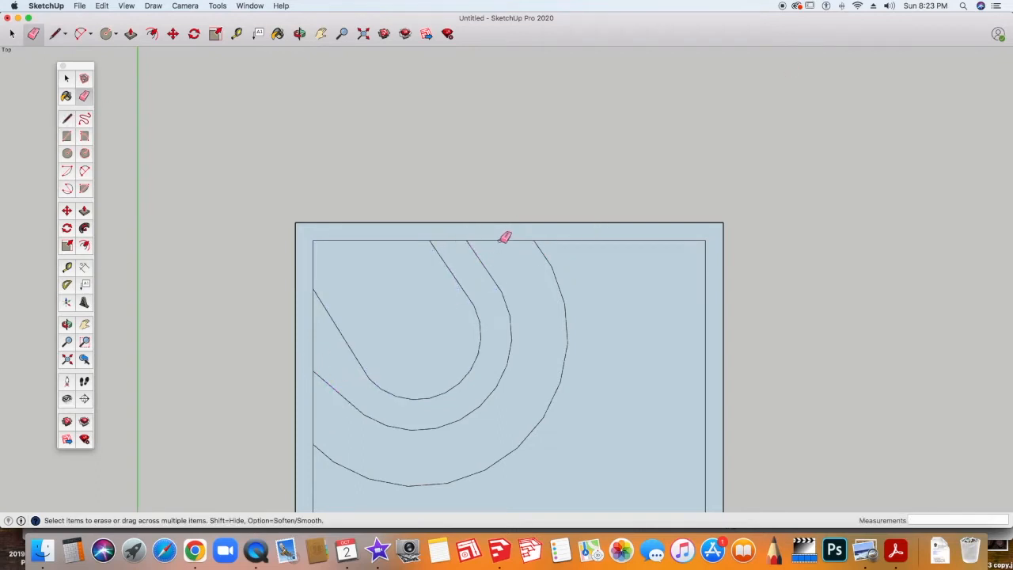
left_click(504, 239)
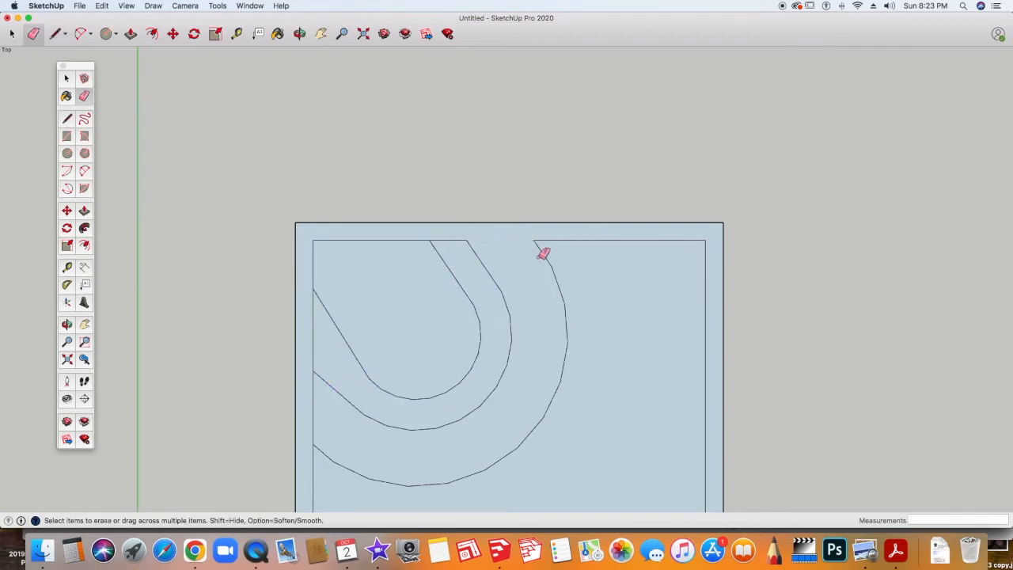
left_click(314, 408)
- Offset the edges of the innermost U-shaped face inward
left_click(84, 246)
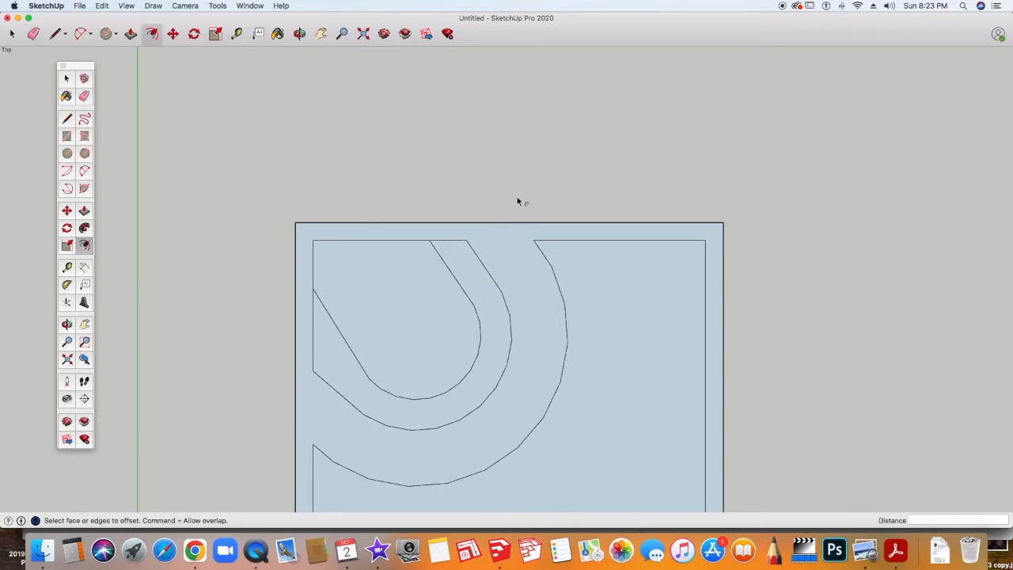
left_click(458, 283)
left_click(440, 304)
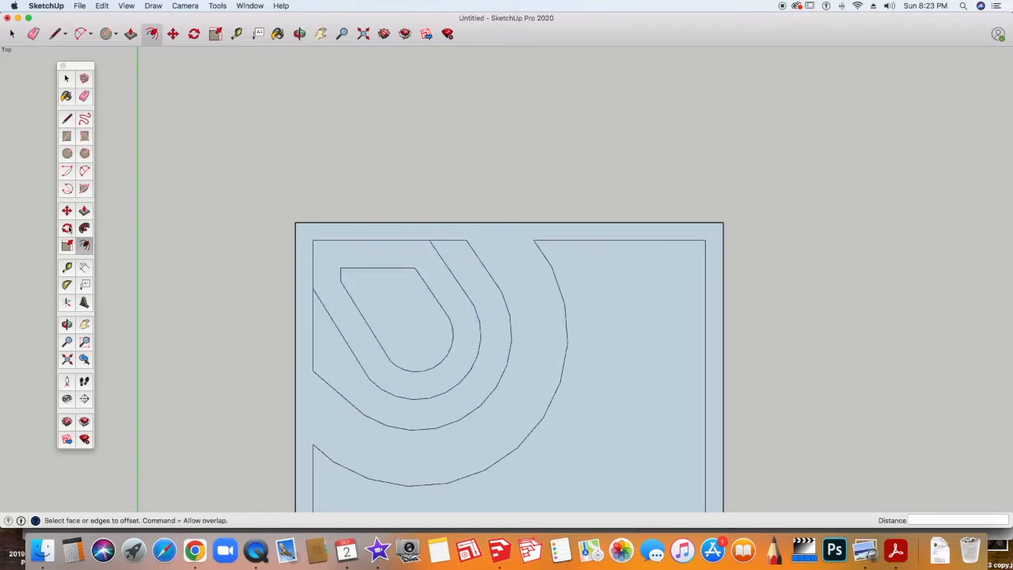
- Extend the offset shape's two long sides with lines to the inner border's upper-left corner and top line
key("l")
left_click(340, 280)
left_click(314, 240)
left_click(415, 269)
left_click(396, 240)
- Erase the offset shape's old top and left edges and the border segments across the surrounding U-shaped band's openings
key("e")
left_click_drag(348, 267, 340, 273)
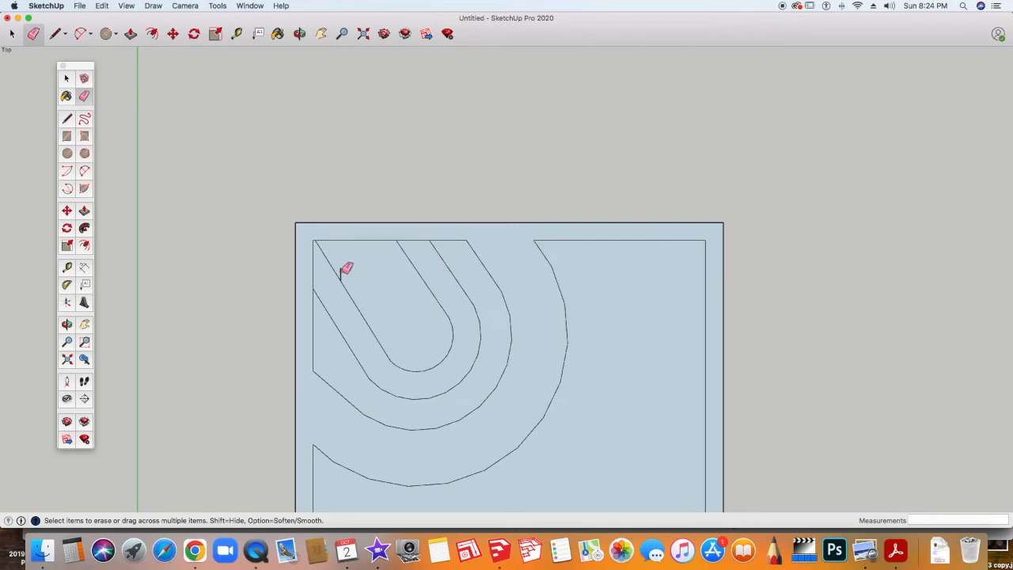
left_click(67, 78)
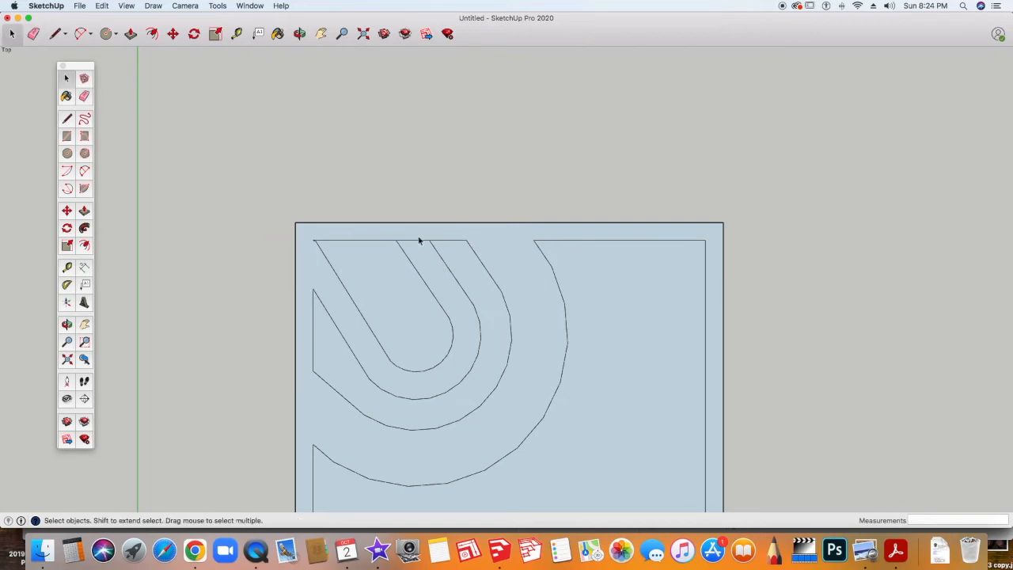
- Draw an upright rectangle about 1" by 9/16" standing on the bottom inner border line, right of centre
scroll(408, 244, "down", 3)
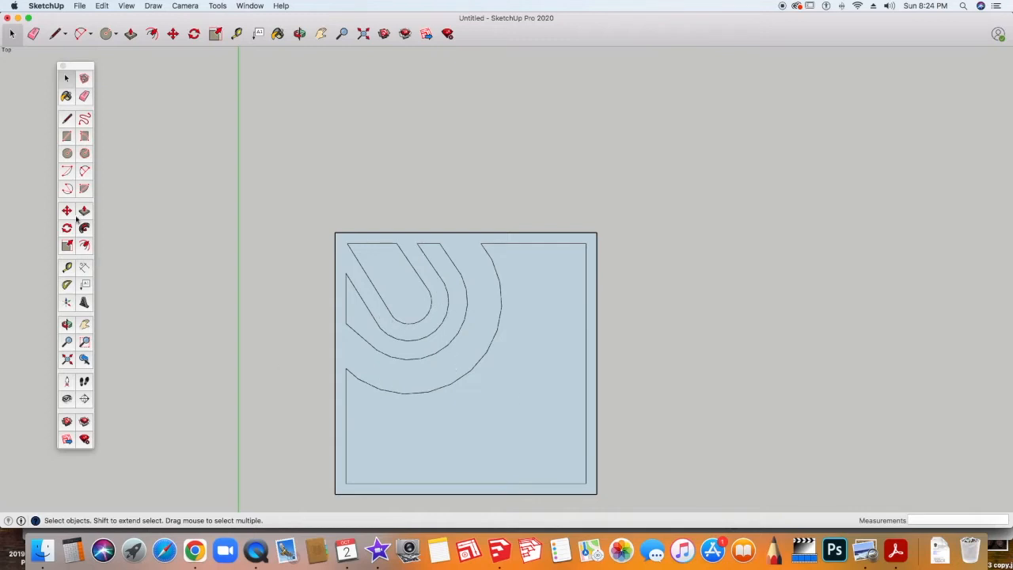
left_click(66, 139)
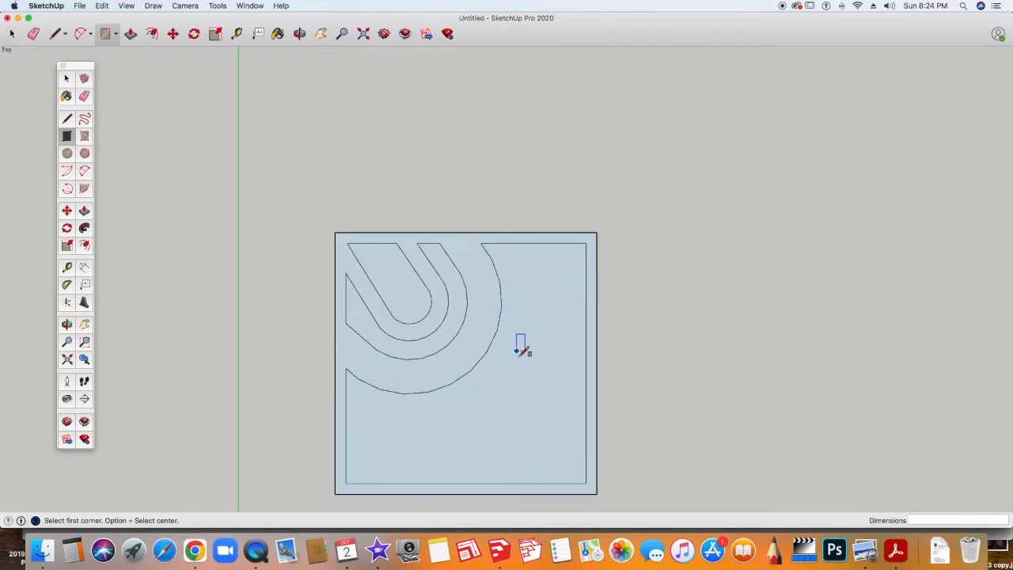
left_click(491, 394)
left_click(543, 482)
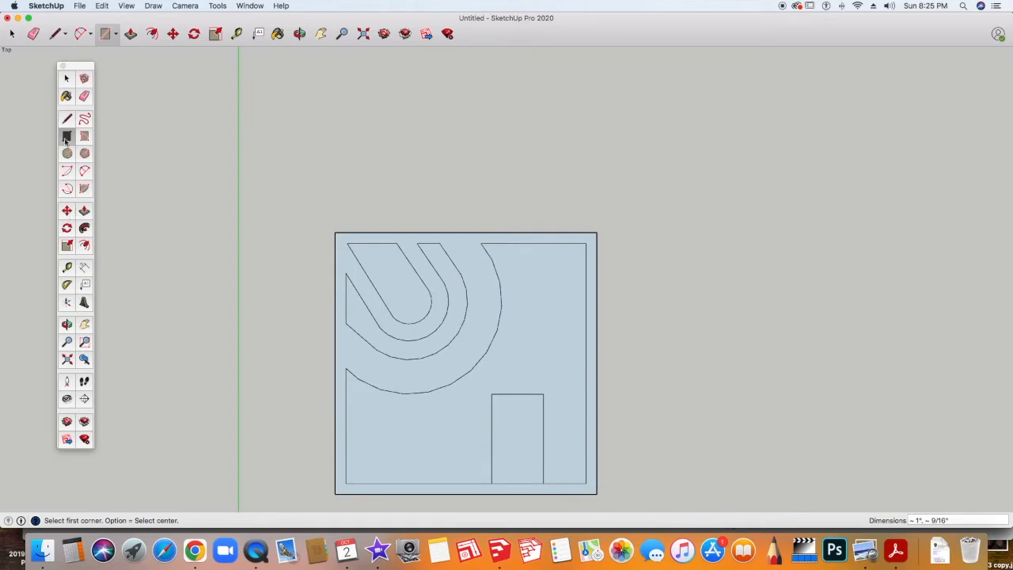
- Offset the face surrounding the large arc and the rectangle inward
left_click(84, 245)
left_click(523, 396)
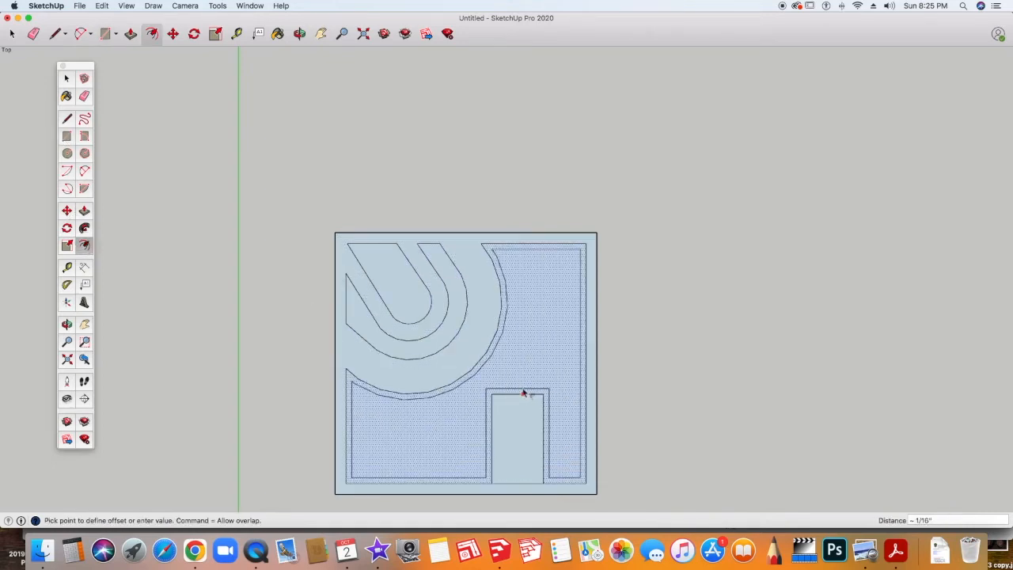
left_click(527, 384)
left_click(410, 392)
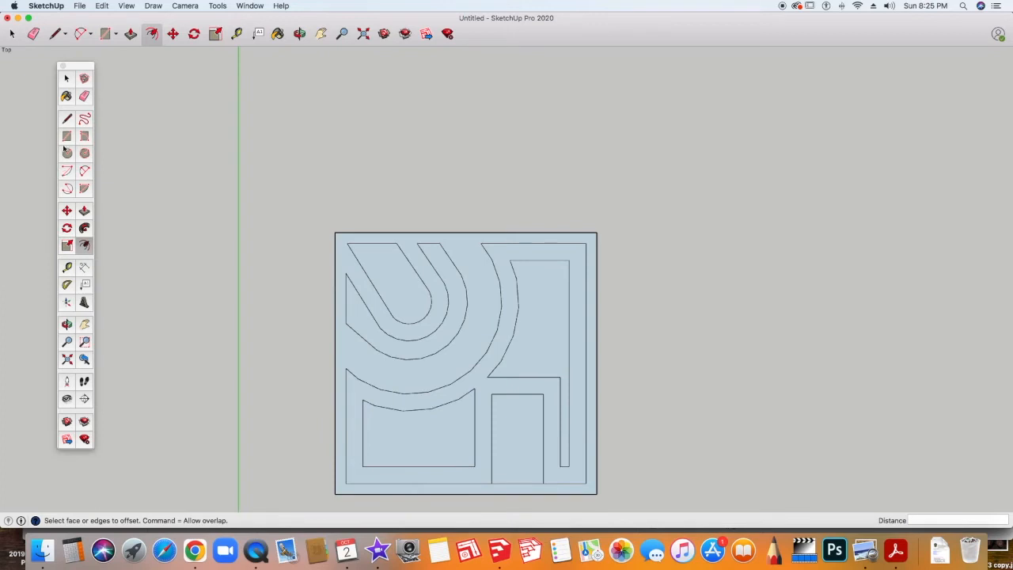
- Draw two lines across the left channel and two across the bottom channel of the lower-left region, each about 3/16" long
left_click(66, 120)
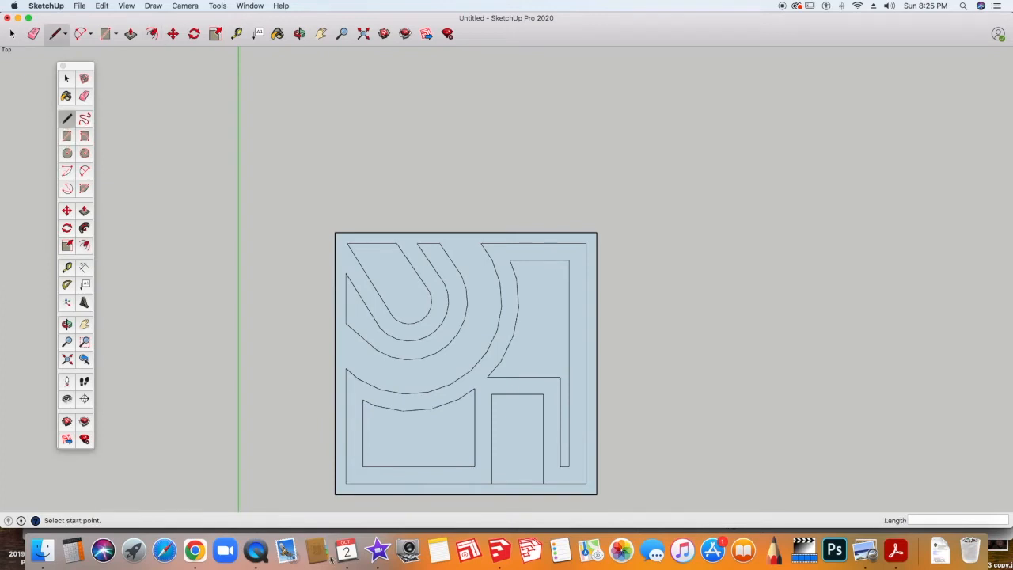
left_click(362, 432)
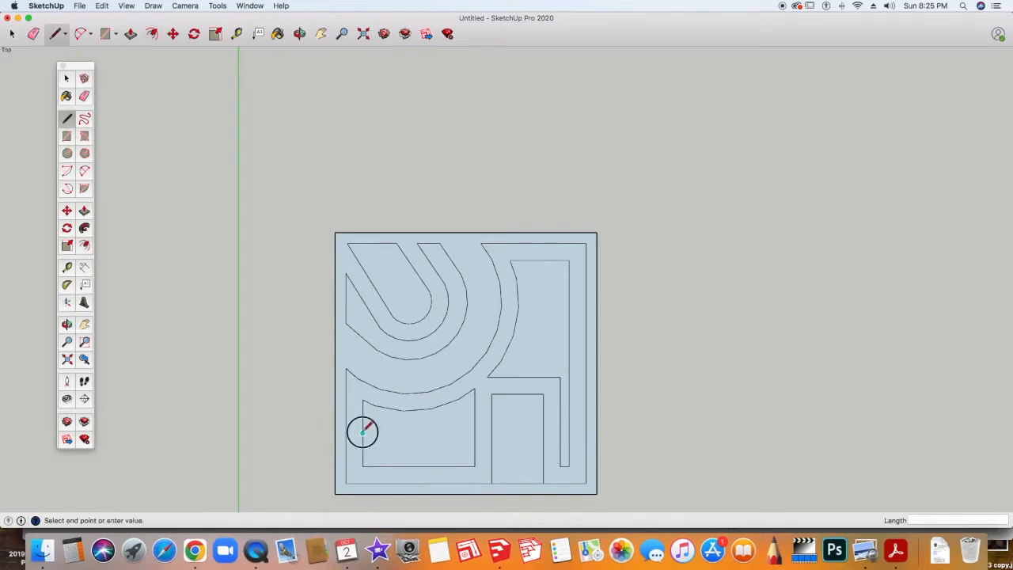
left_click(345, 433)
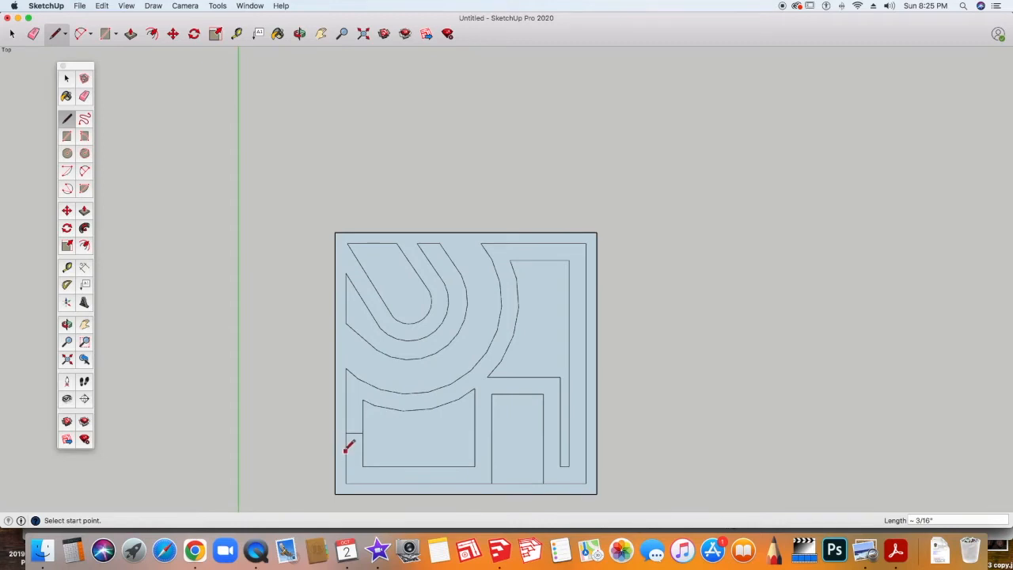
left_click(346, 449)
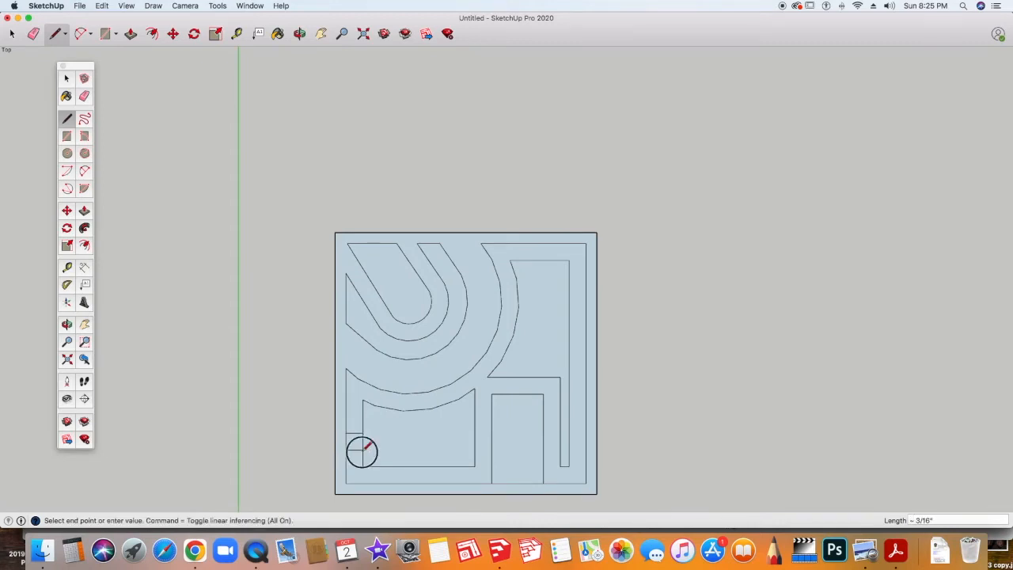
left_click(363, 449)
left_click(419, 466)
left_click(419, 483)
left_click(460, 466)
left_click(460, 482)
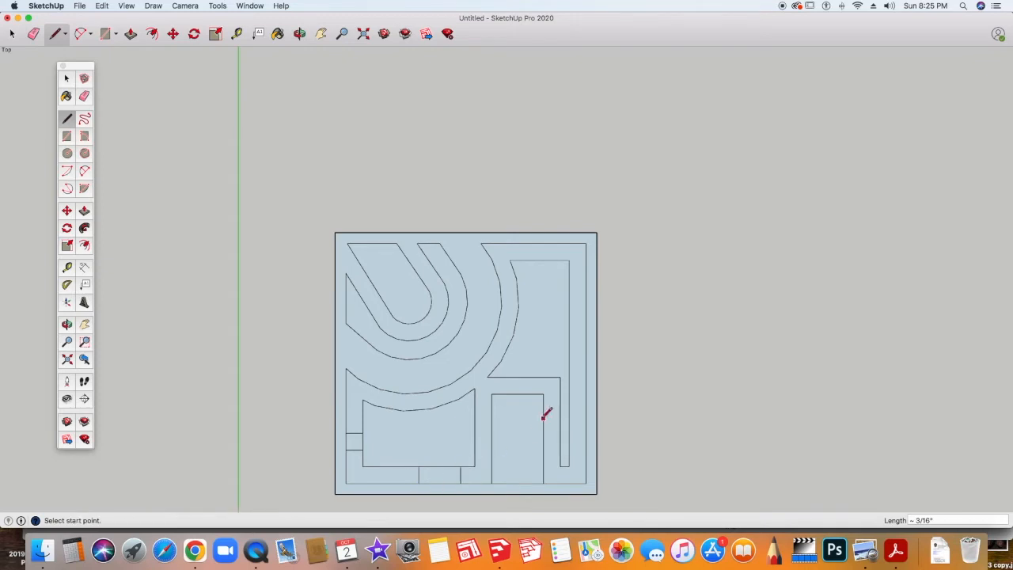
- Draw two horizontal lines across the channel between the rectangle's right side and the neighbouring offset edge
left_click(544, 418)
left_click(561, 417)
left_click(543, 451)
left_click(561, 451)
- Draw two pairs of closely spaced horizontal lines across the tall channel along the right inner border
left_click(568, 325)
left_click(585, 325)
left_click(569, 315)
left_click(585, 314)
left_click(569, 429)
left_click(586, 429)
left_click(569, 439)
left_click(585, 439)
- Erase the edges between each pair of crossing lines to open gaps in the left, bottom, middle and right channels
left_click(85, 95)
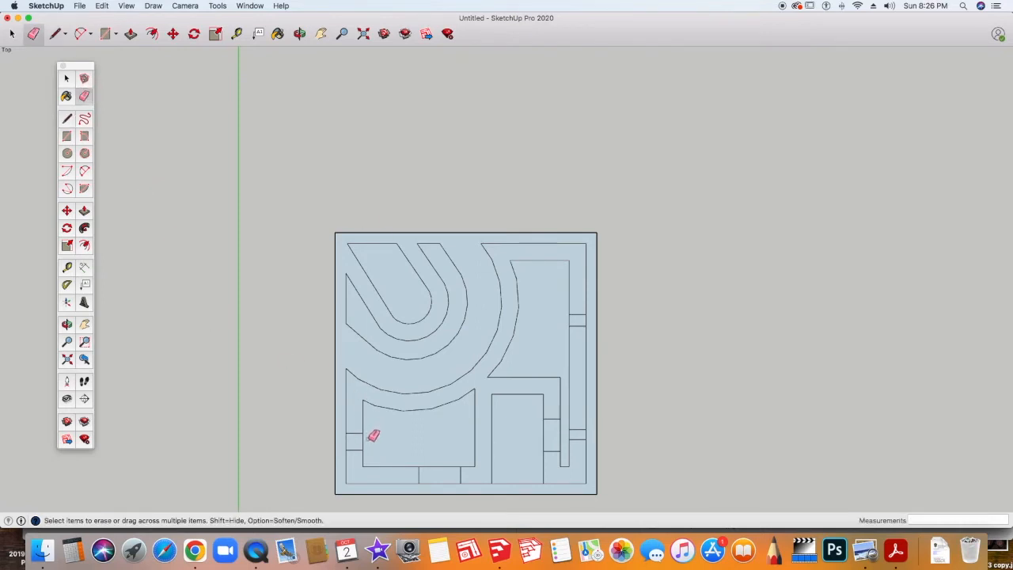
left_click(346, 440)
left_click(436, 467)
left_click(441, 481)
left_click(585, 320)
left_click_drag(587, 434, 543, 445)
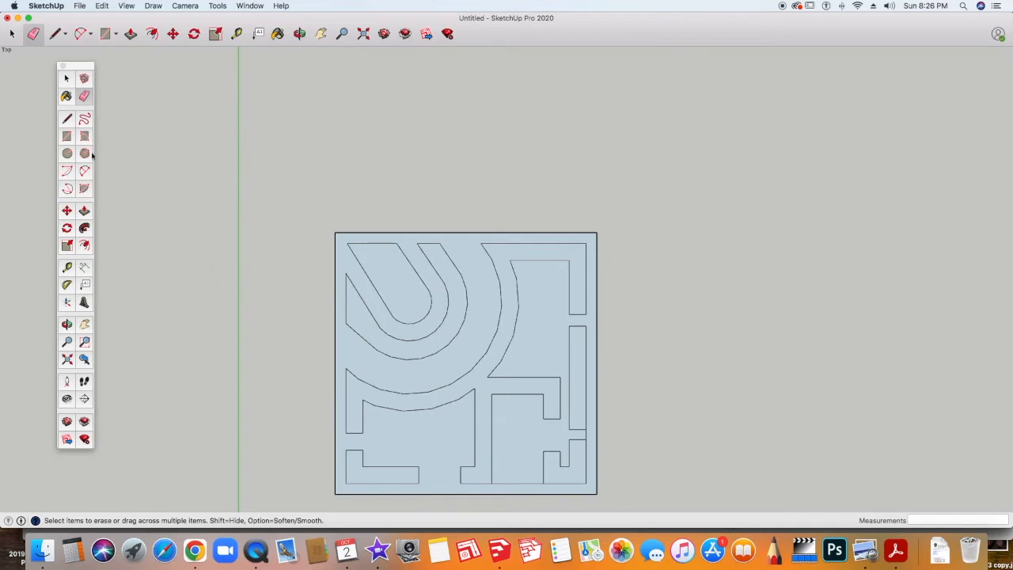
- Close the lower-left region's outline and offset its face inward by about 3/16"
left_click(66, 118)
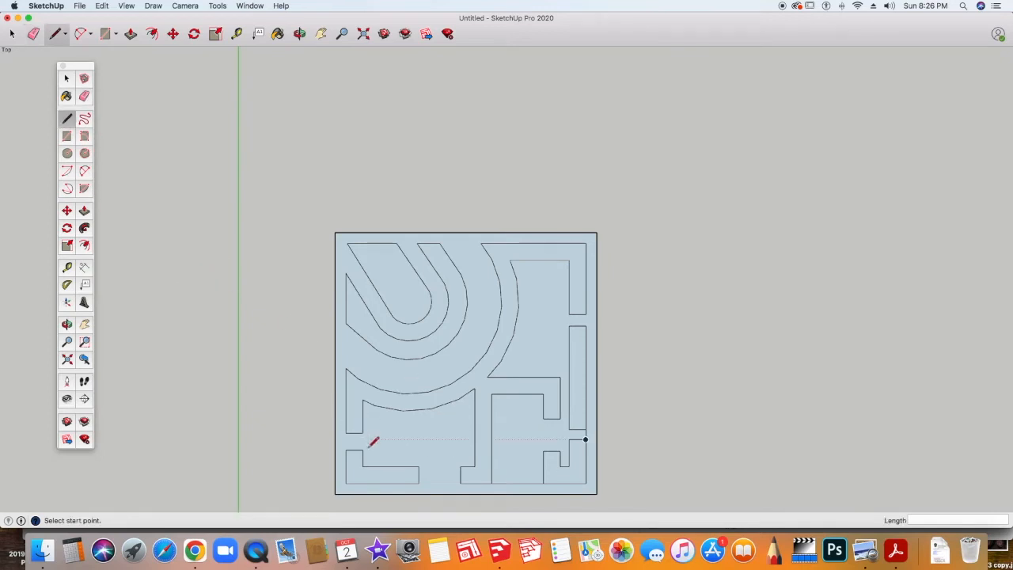
left_click(84, 244)
double_click(471, 437)
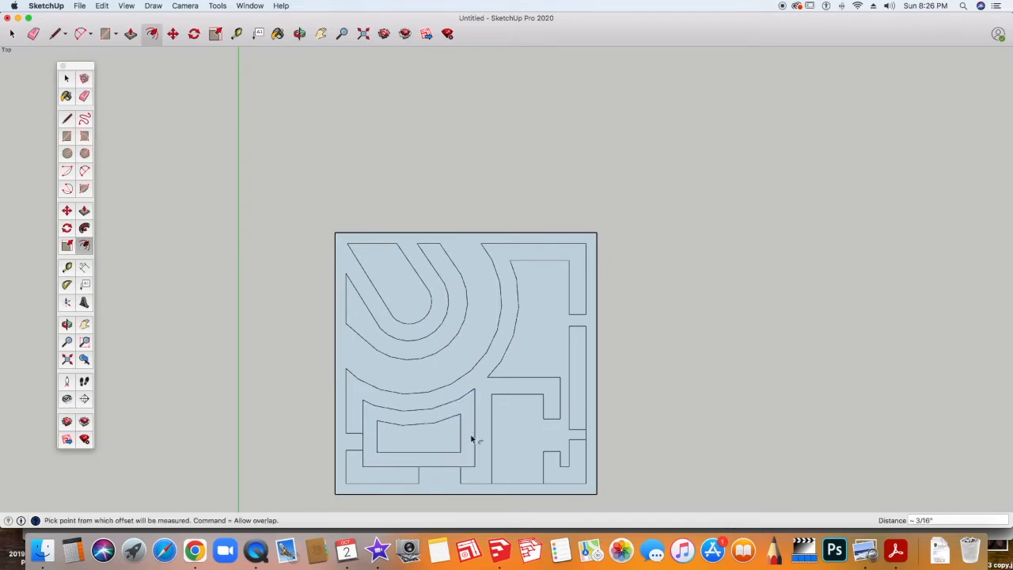
- Connect the offset shape to the surrounding outline with short lines at its lower-left and upper-right corners
left_click(67, 118)
left_click(377, 453)
left_click(377, 466)
left_click(461, 414)
left_click(475, 414)
- Erase the closing segment across the region's left opening and the outline's right edge
left_click(84, 96)
left_click(363, 444)
left_click(474, 425)
- Redraw the right-hand edges of the offset shape and outline, and erase their upper segments to leave an opening
left_click(67, 118)
left_click(461, 414)
left_click(461, 433)
left_click(84, 96)
left_click(67, 118)
left_click(475, 414)
left_click(84, 98)
left_click(475, 423)
left_click(460, 423)
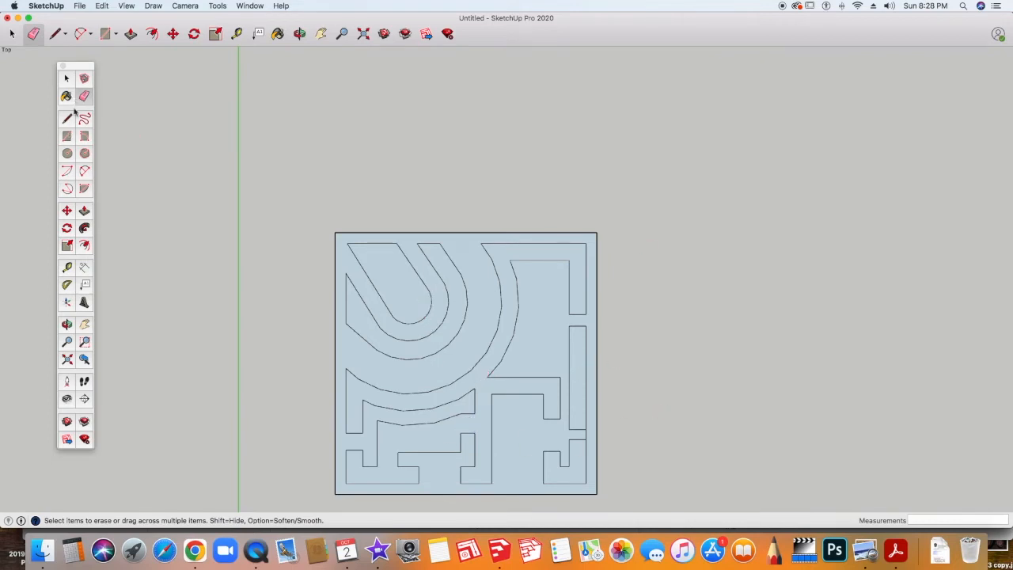
- Delete the innermost tongue-shaped face and the face of the outer U-shaped band around it
left_click(67, 79)
left_click(402, 300)
key("Delete")
key("Delete")
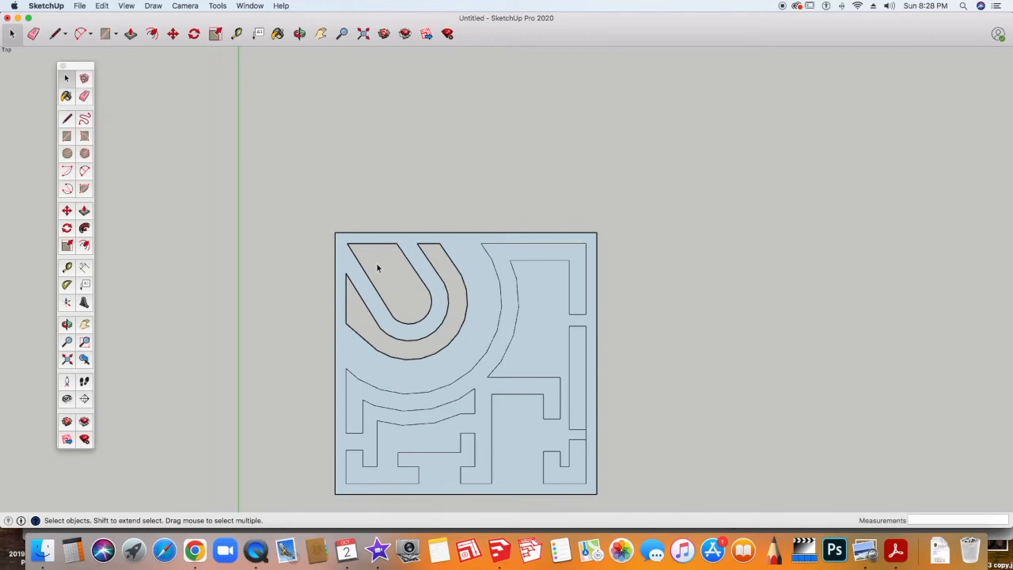
- Delete the large winding face below the big arc, the narrow rectangle by the right border and the lower-right hook-shaped face
left_click(443, 403)
key("Delete")
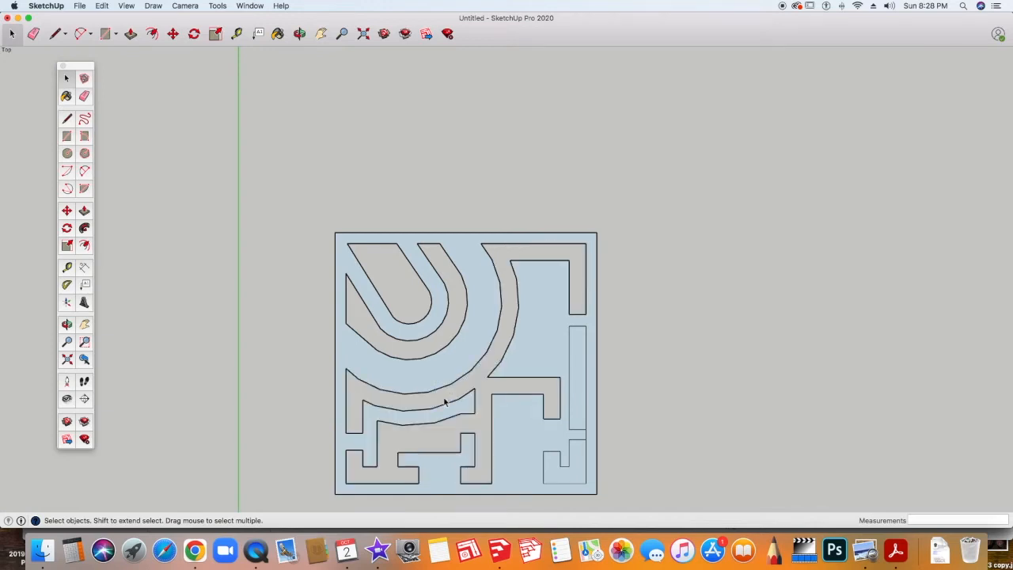
key("Delete")
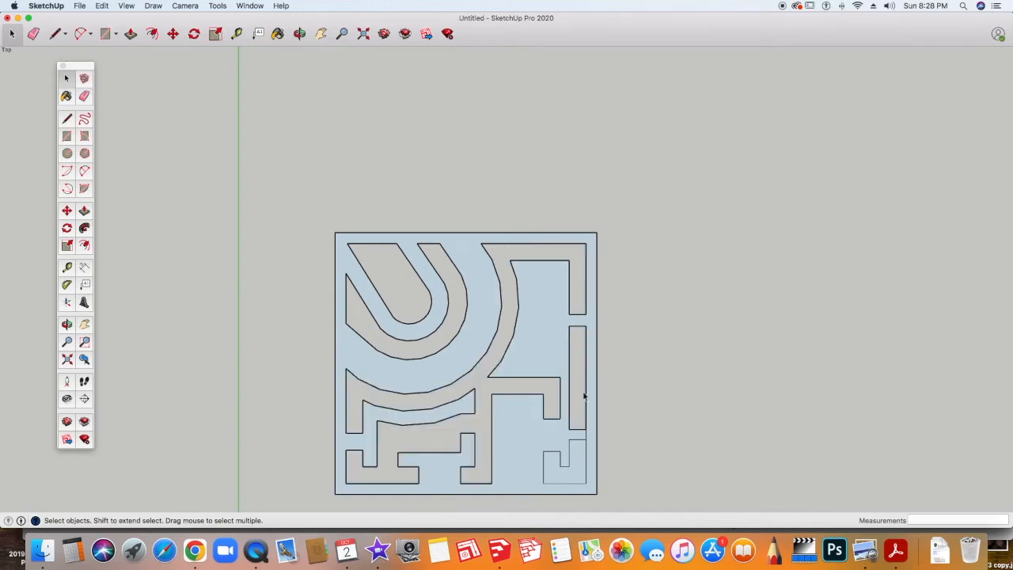
left_click(579, 455)
key("Delete")
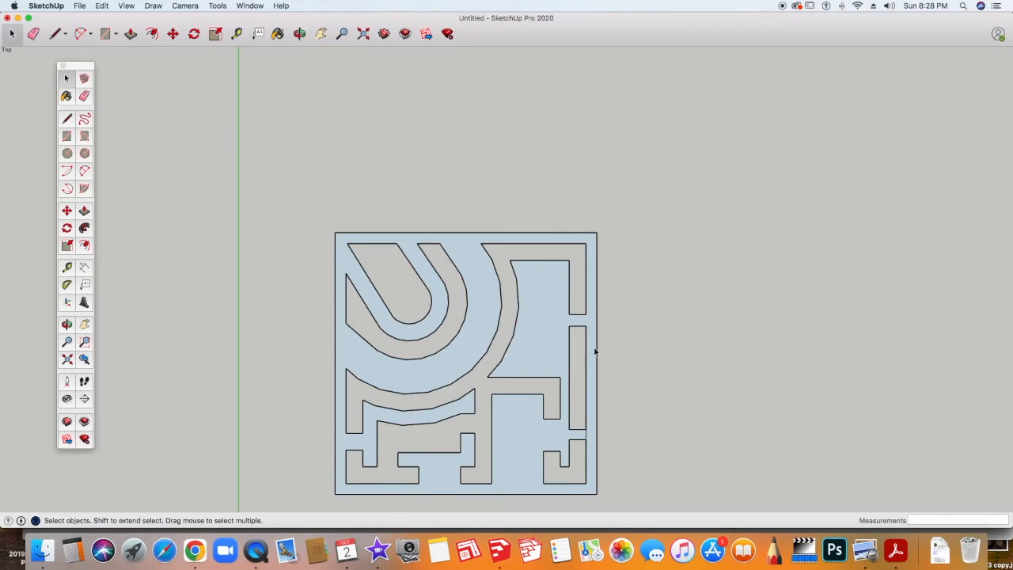
- Draw two horizontal lines about 3/16" long across the winding cut-out's junction and erase the vertical edges between them to separate the arc band
key("l")
left_click(491, 412)
left_click(474, 413)
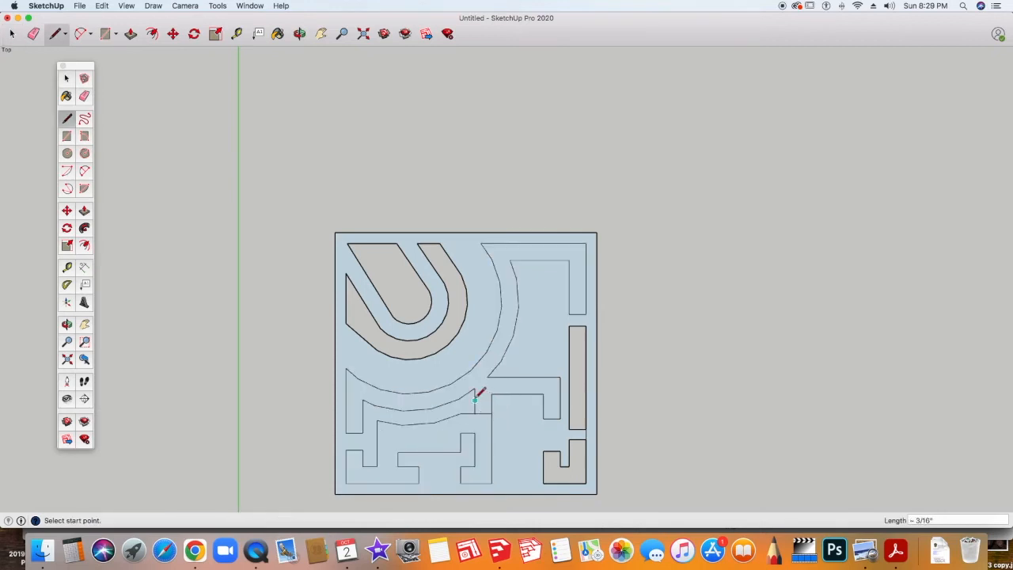
left_click(491, 394)
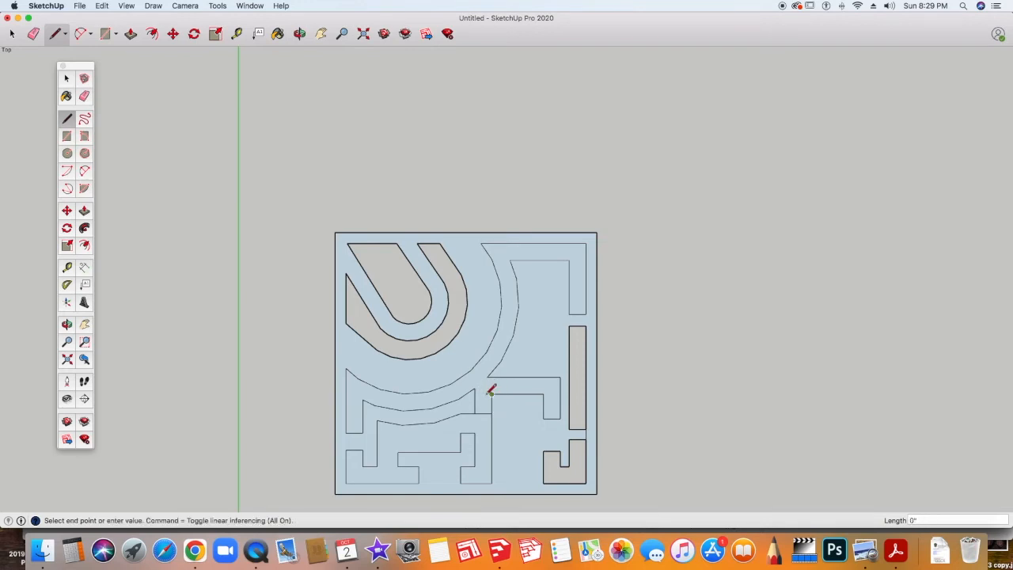
left_click(475, 393)
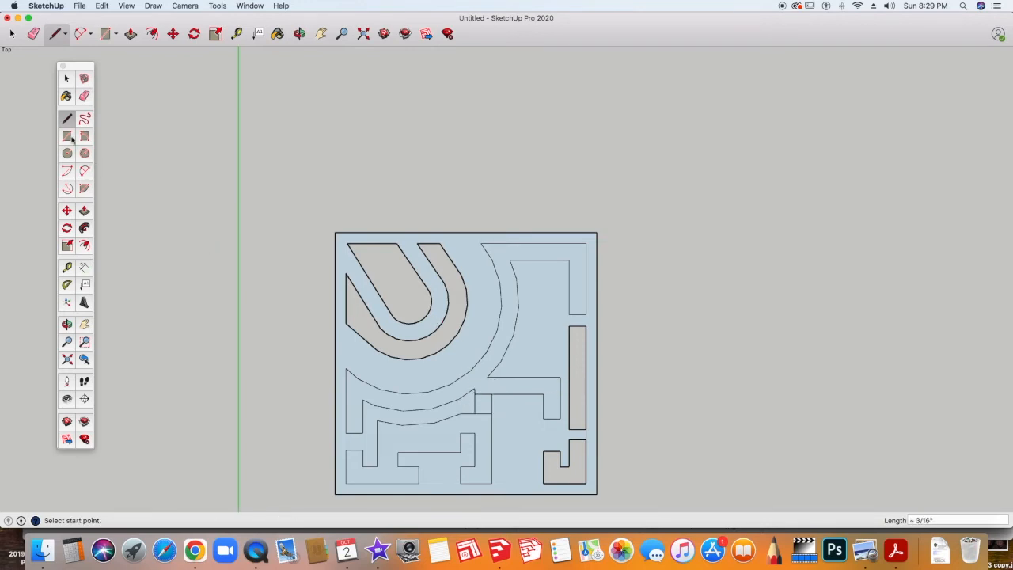
left_click(84, 95)
left_click_drag(484, 413, 504, 405)
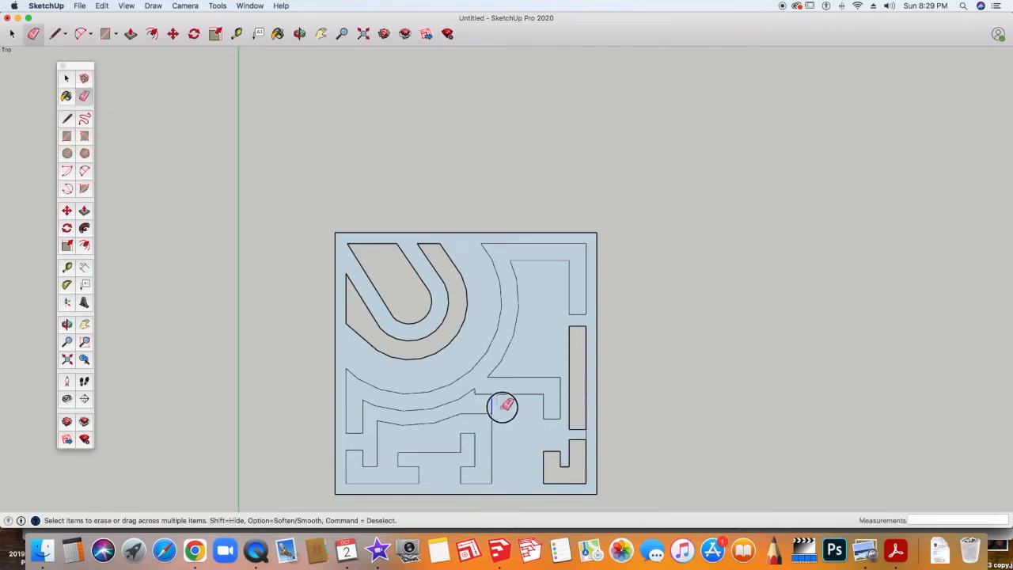
- Delete the arc-band face and the winding face below it, and erase the small notch where the band meets its branch
key("space")
left_click(484, 374)
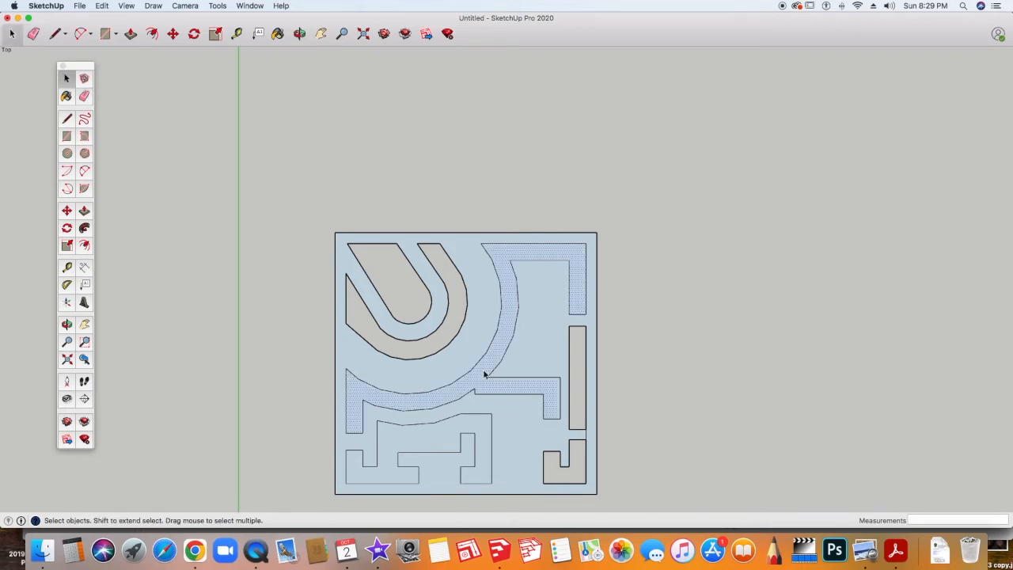
key("Delete")
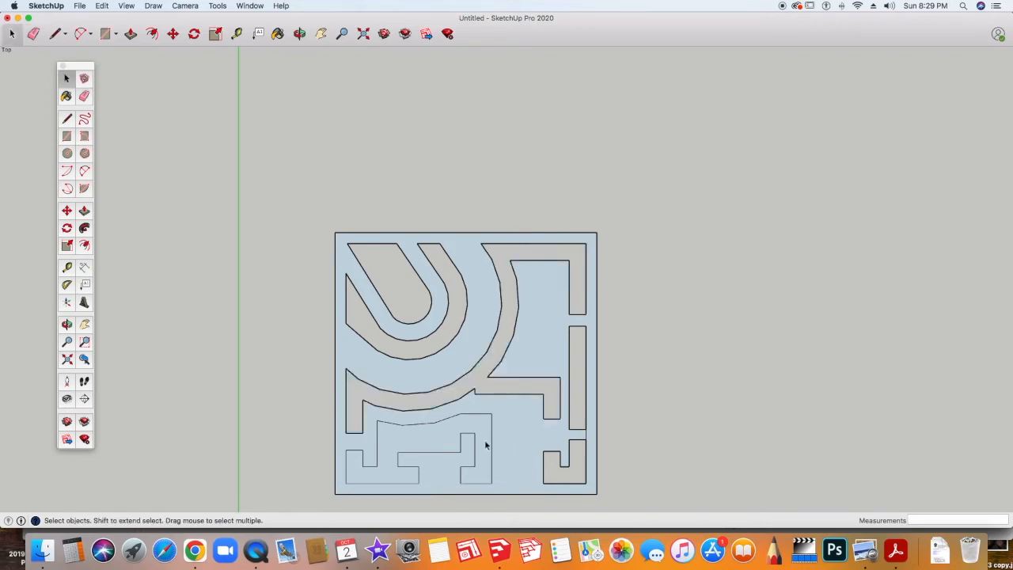
left_click(419, 446)
key("Delete")
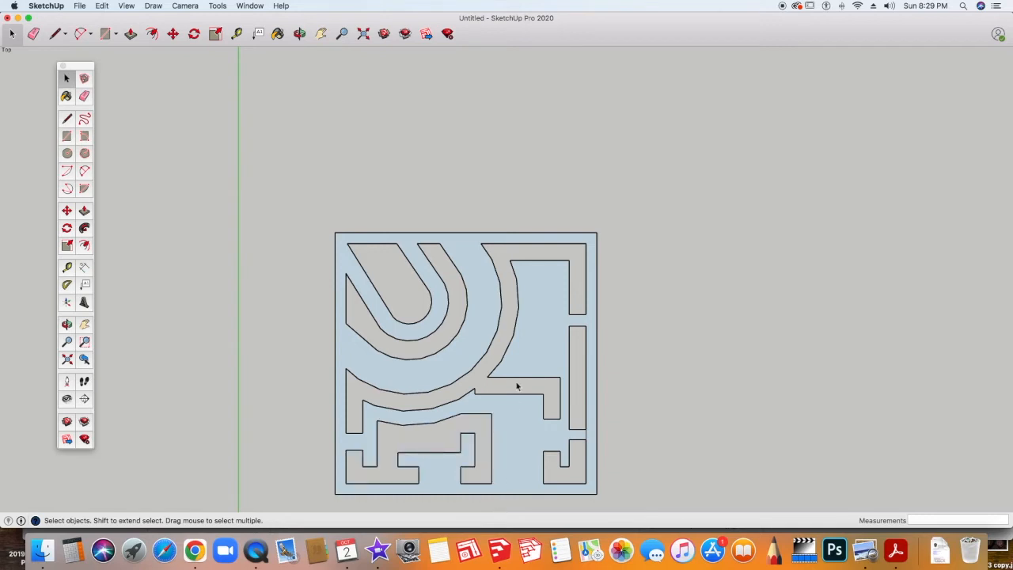
key("e")
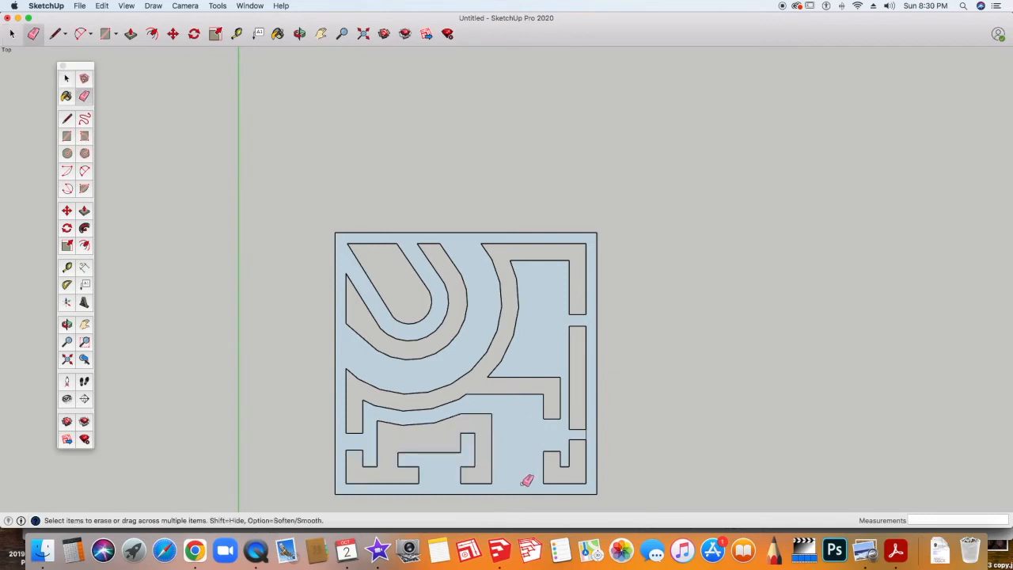
- Draw a tall narrow rectangle between the lower winding cut-out and the hook-shaped cut-out, and delete its face
left_click(67, 136)
left_click(500, 405)
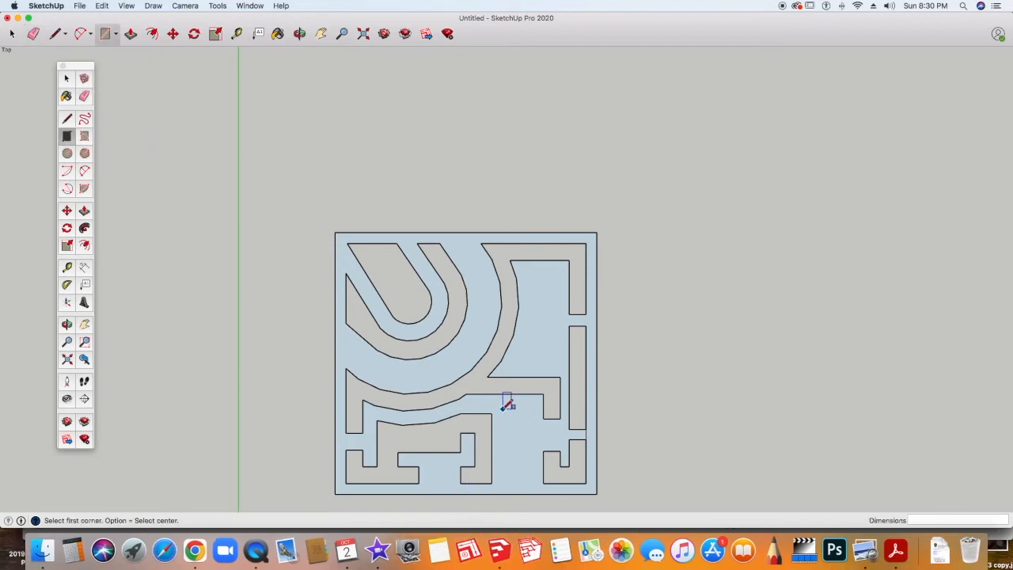
left_click(522, 483)
key("space")
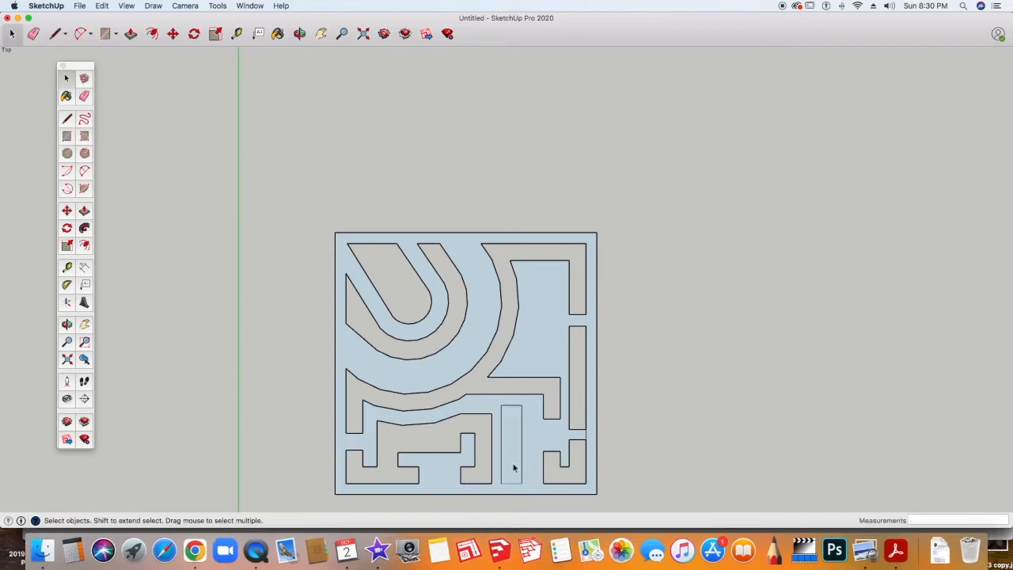
key("Delete")
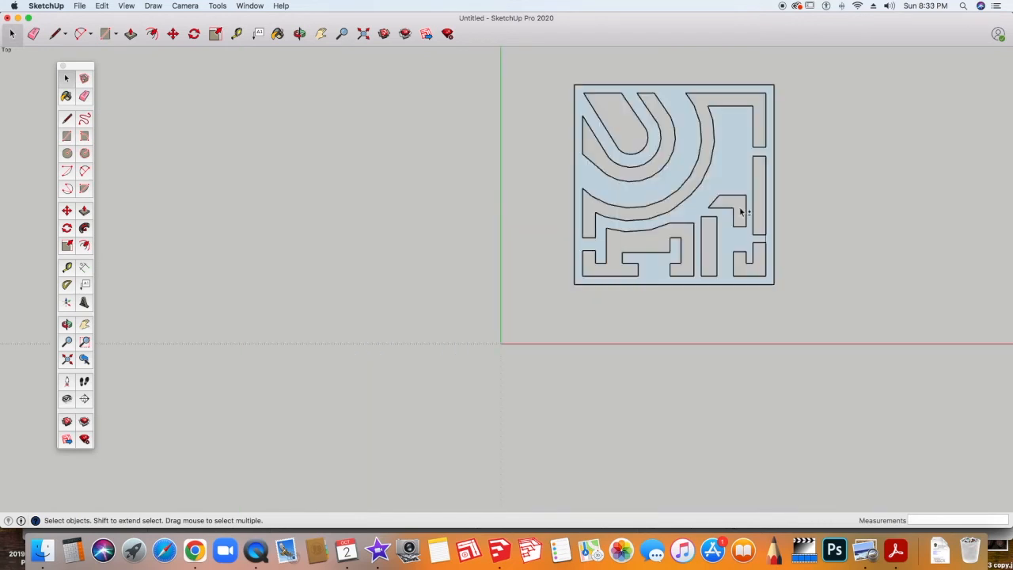
- Select the whole tile with its edges and copy it 6 1/8" to the right along the red axis
middle_click_drag(740, 212, 540, 258, "shift")
scroll(542, 257, "down", 1)
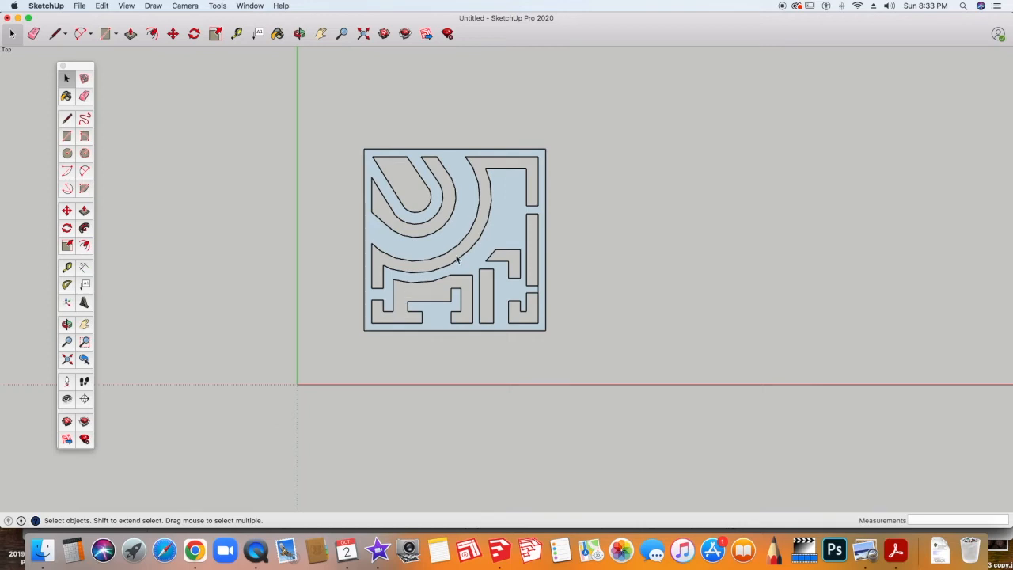
double_click(502, 222)
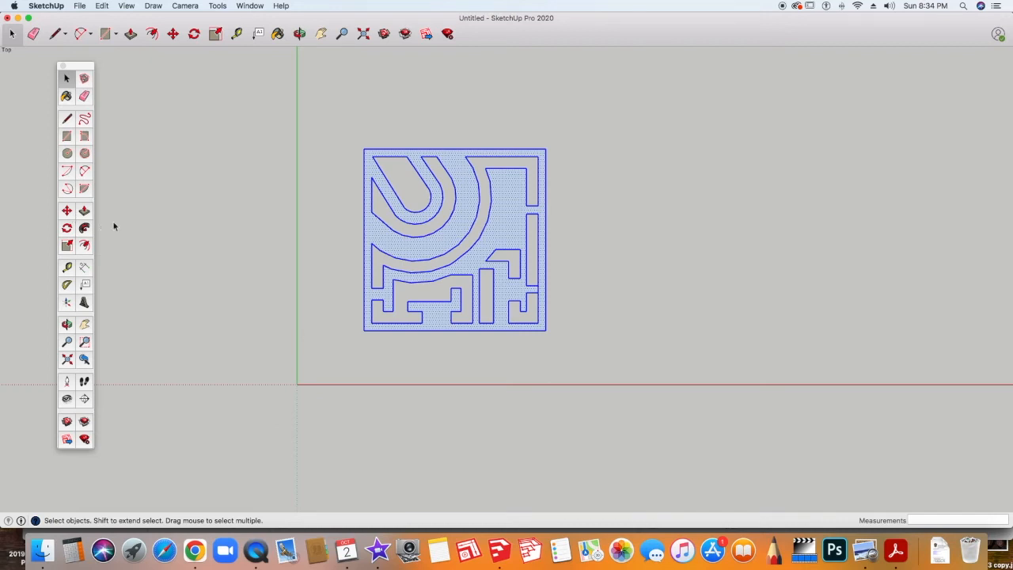
double_click(505, 211)
left_click(67, 211)
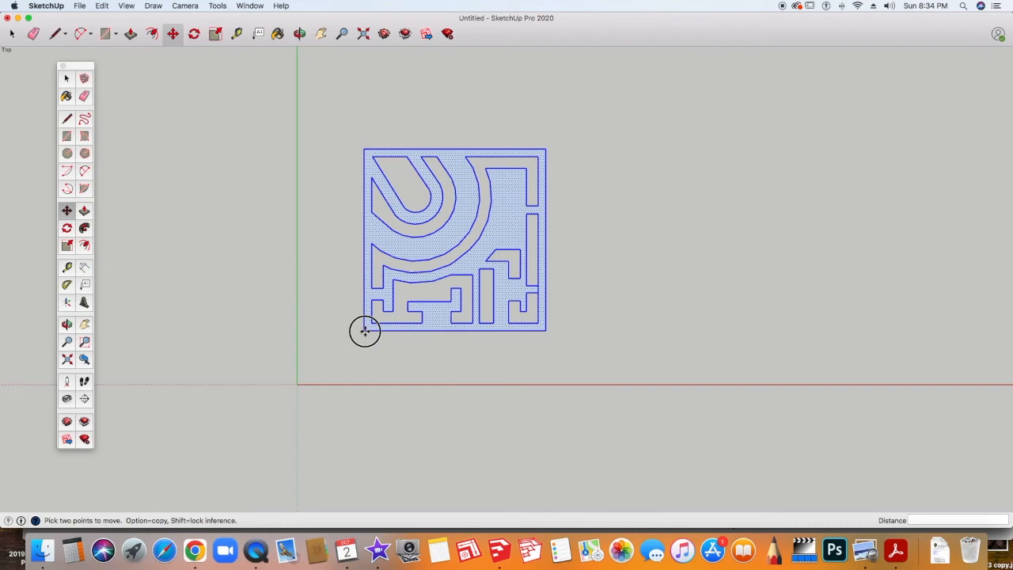
left_click(364, 331)
key("alt")
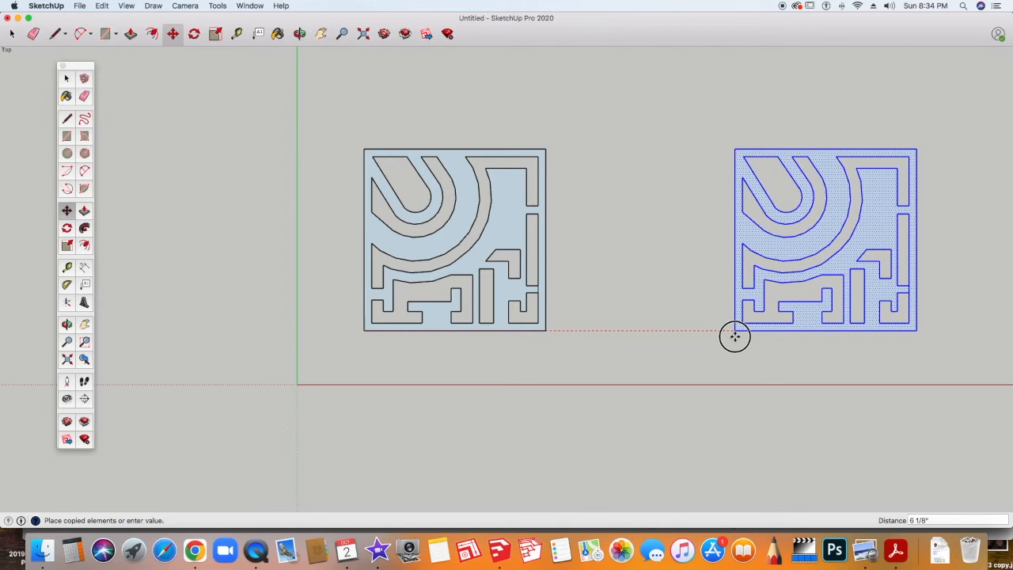
left_click(734, 336)
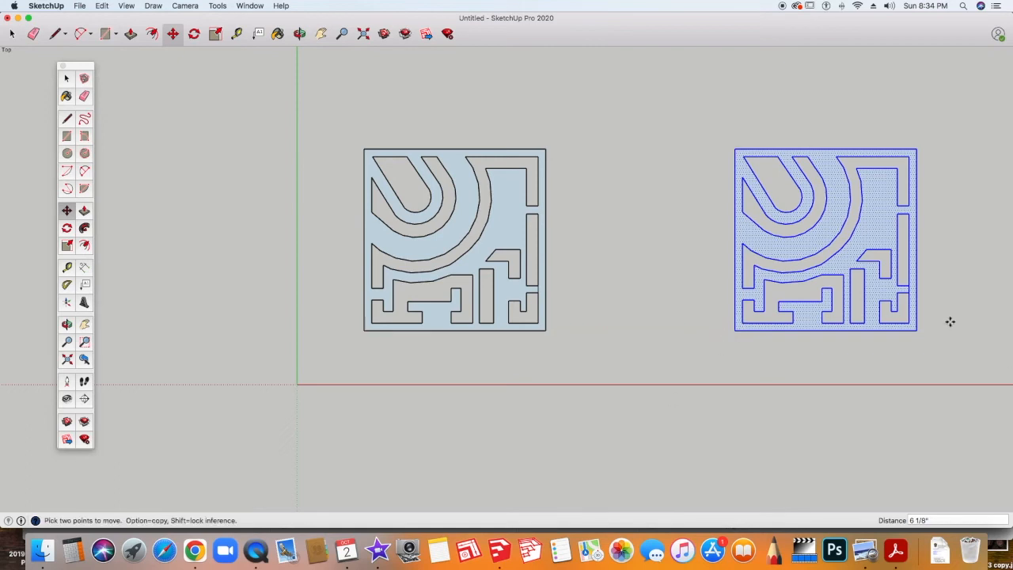
- Make the copied tile a component named "Square"
left_click(12, 33)
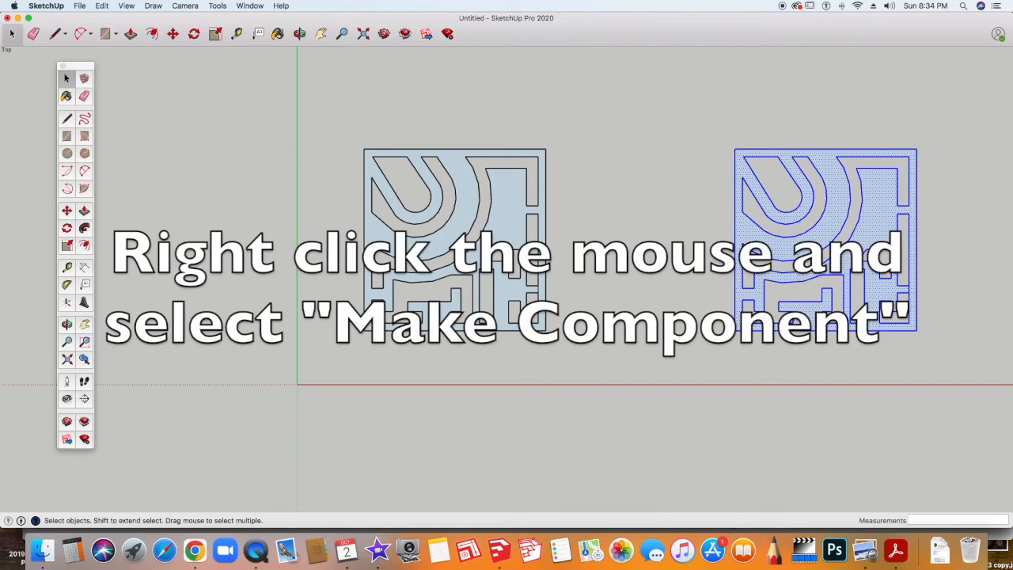
right_click(873, 232)
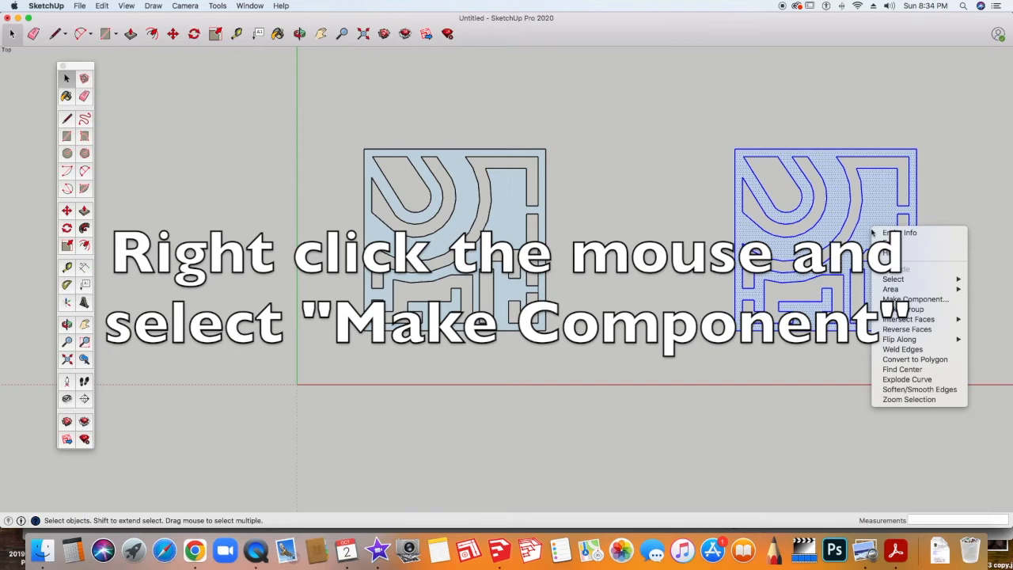
left_click(914, 300)
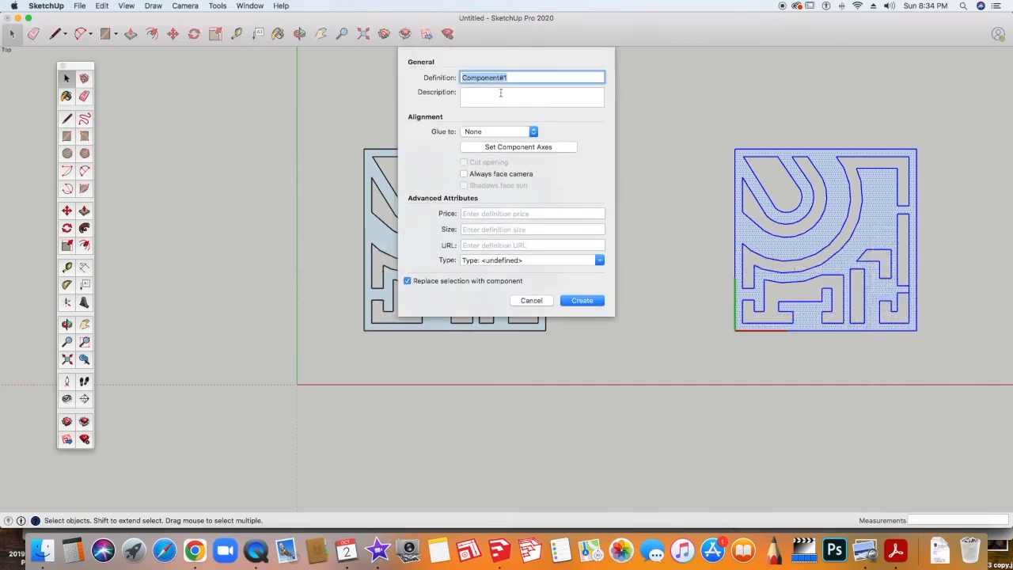
type("Square")
left_click(582, 301)
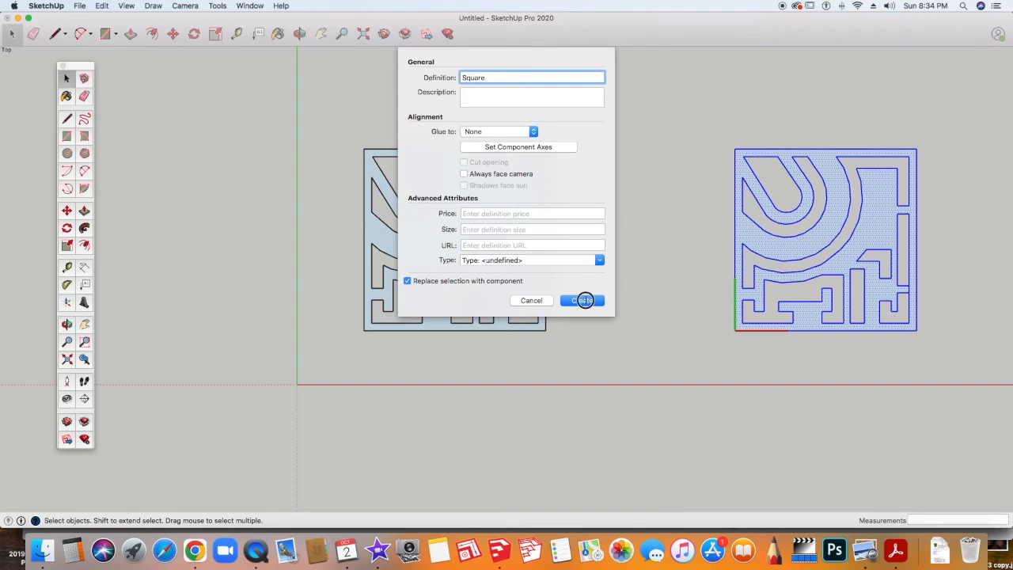
- Open the Components browser and place it clear of the tile component
left_click(250, 7)
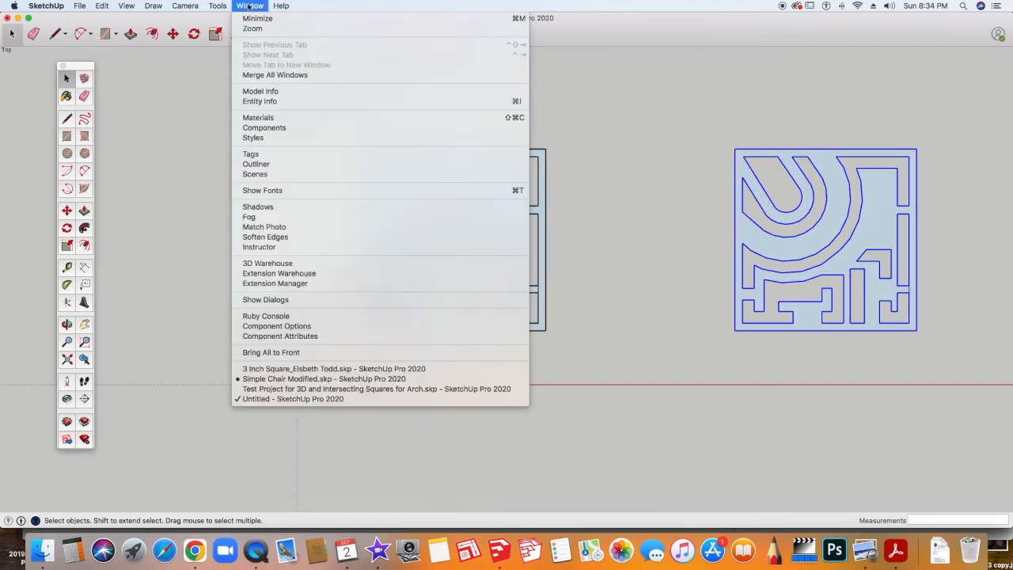
left_click(272, 127)
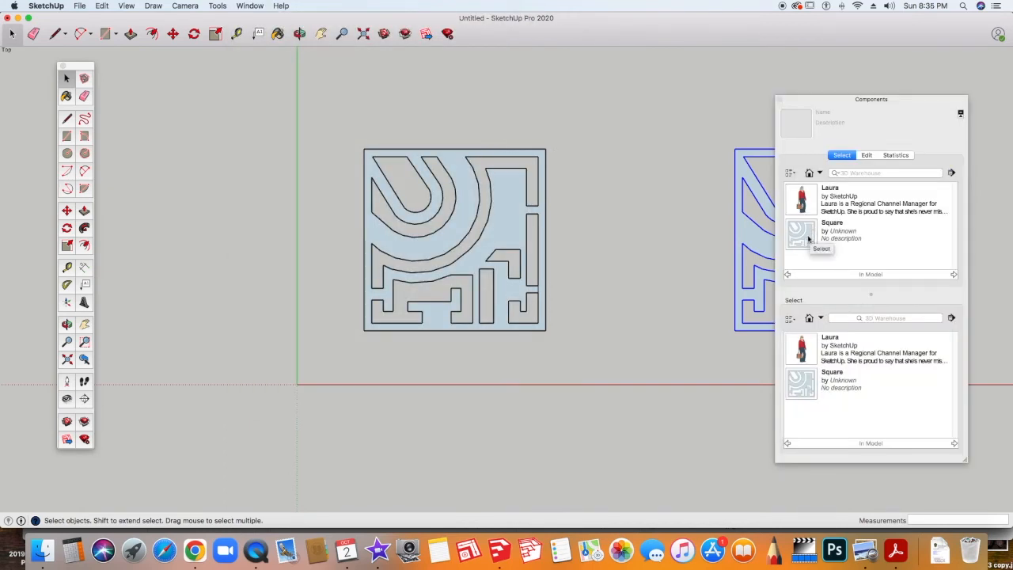
left_click_drag(816, 99, 893, 84)
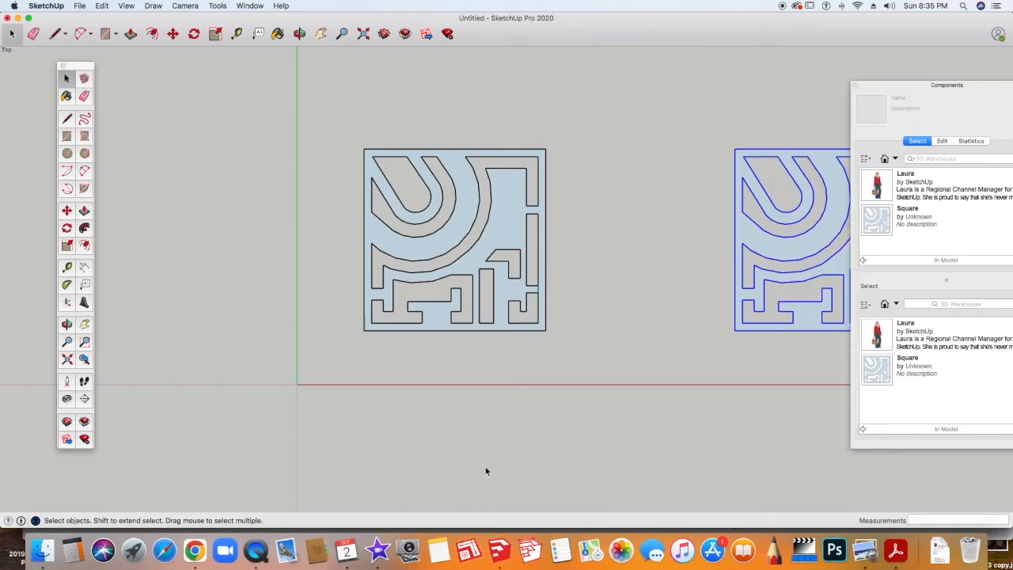
middle_click_drag(500, 460, 76, 479, "shift")
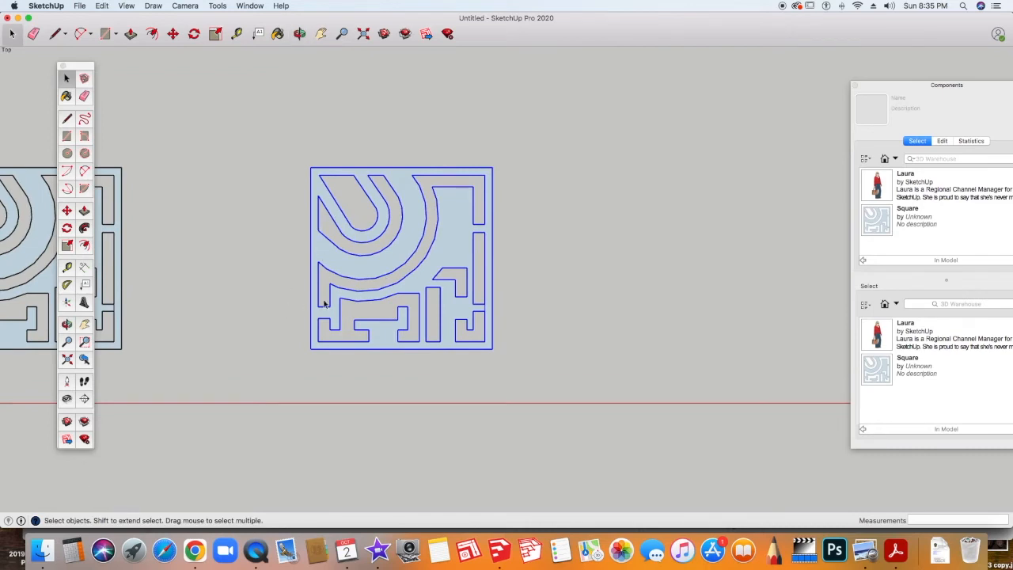
- Insert a second Square component and move it flush against the right edge of the first Square component
left_click(880, 223)
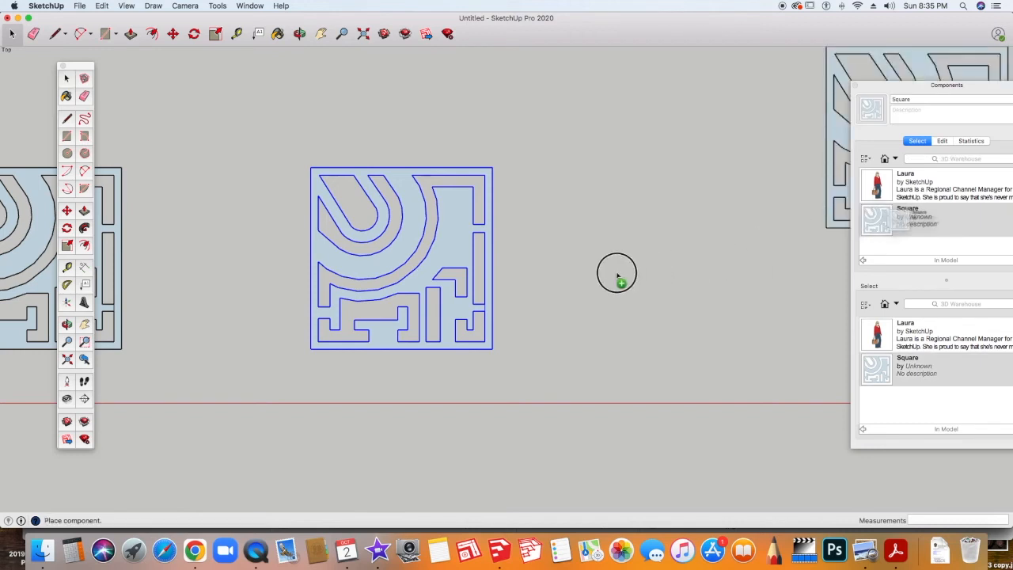
left_click(507, 320)
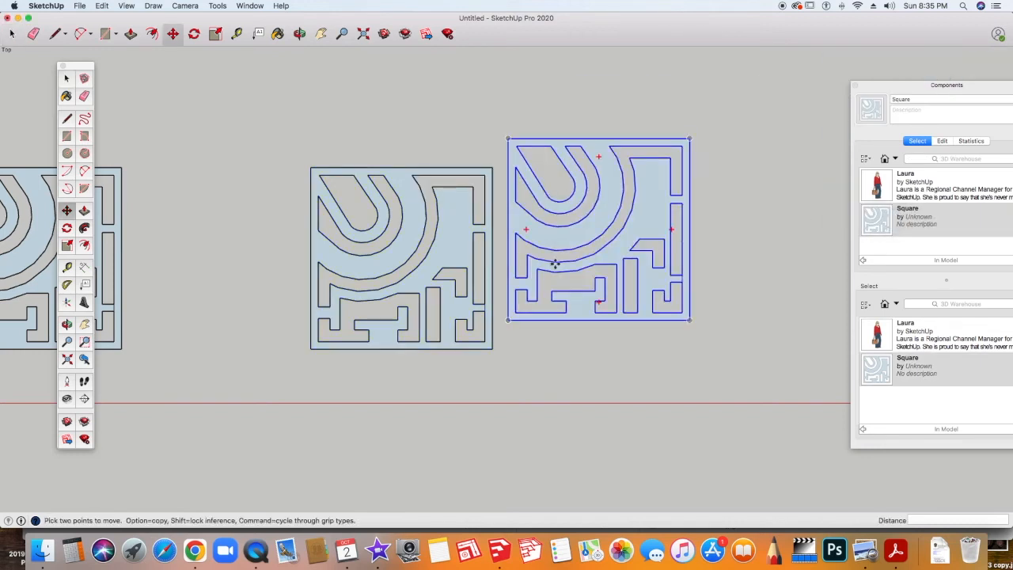
left_click(562, 240)
left_click(375, 277)
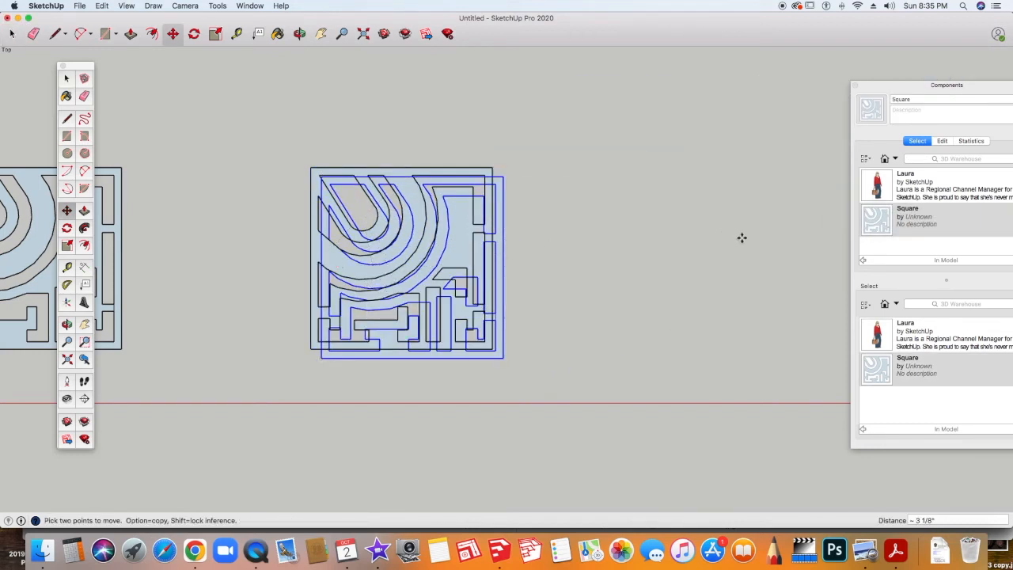
left_click(66, 78)
left_click(772, 145)
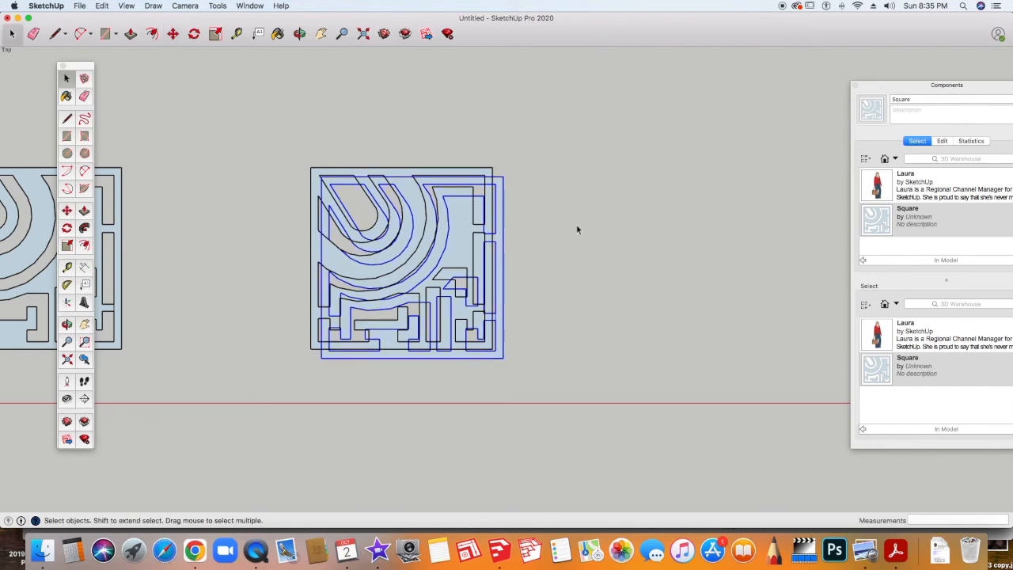
left_click(66, 210)
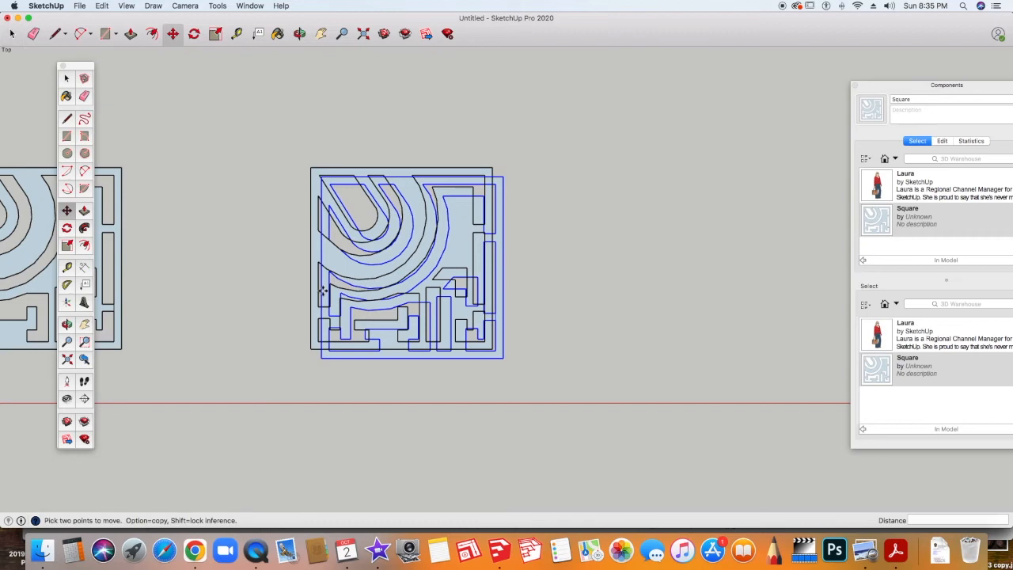
left_click(353, 357)
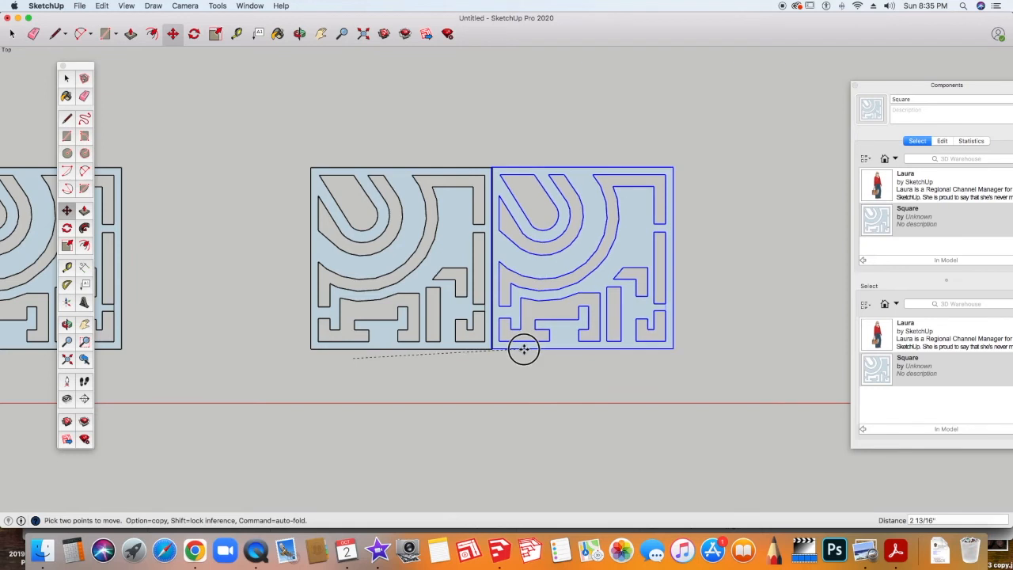
left_click(524, 349)
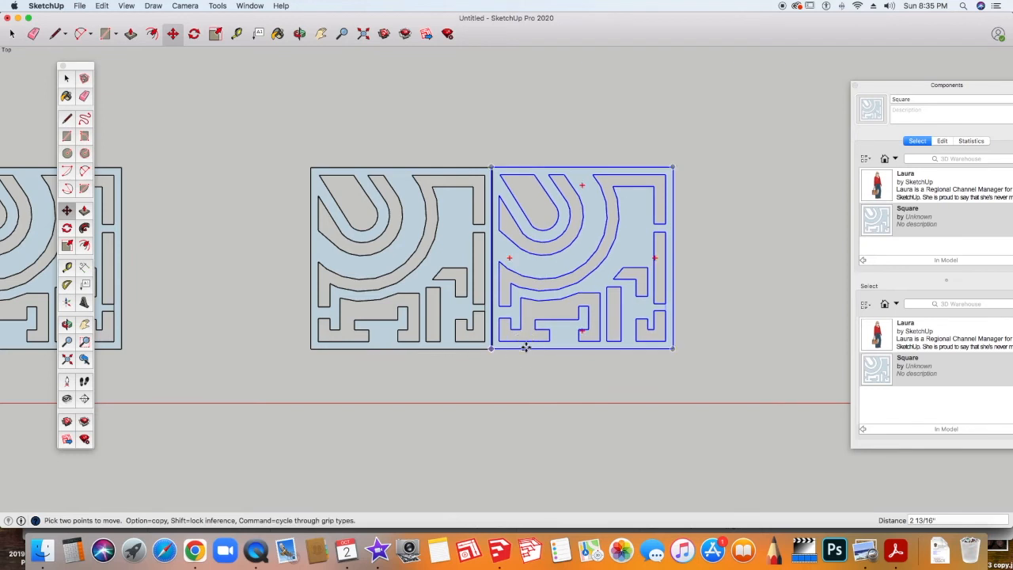
- Insert two more Square components and place them flush above the existing pair to form a two-by-two grid
scroll(728, 265, "down", 3)
left_click(879, 216)
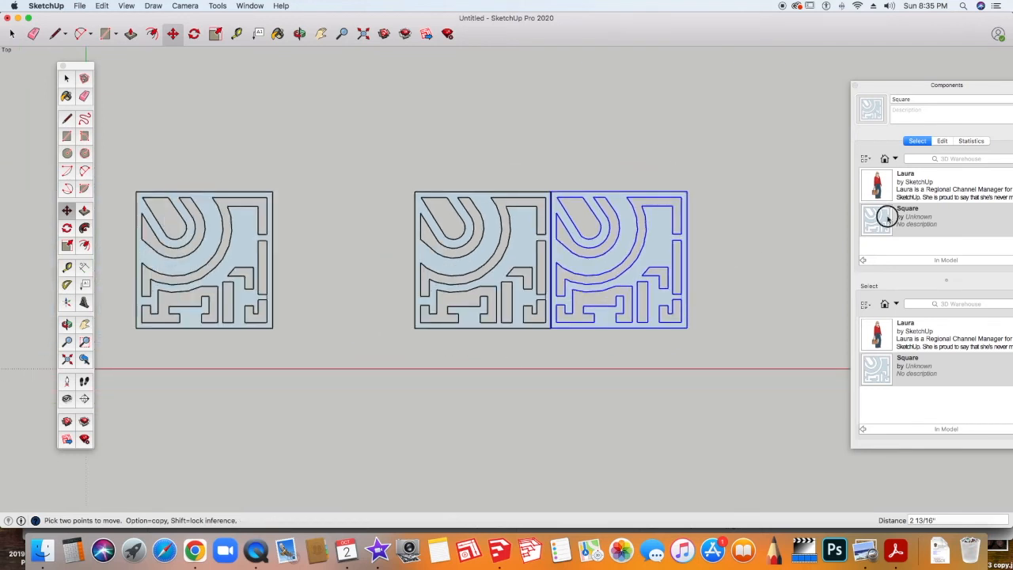
key("Escape")
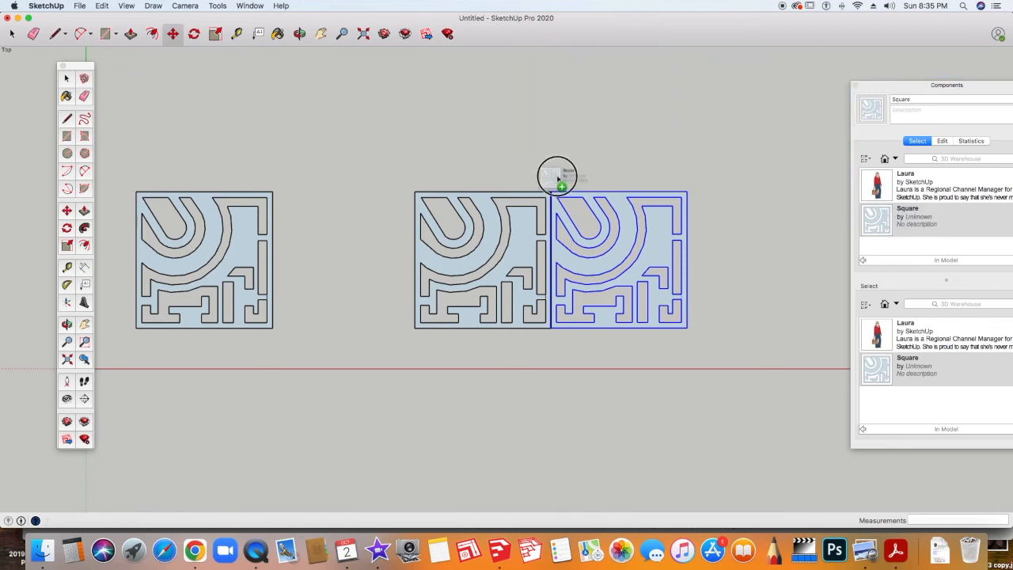
left_click(870, 221)
left_click(581, 136)
left_click(581, 139)
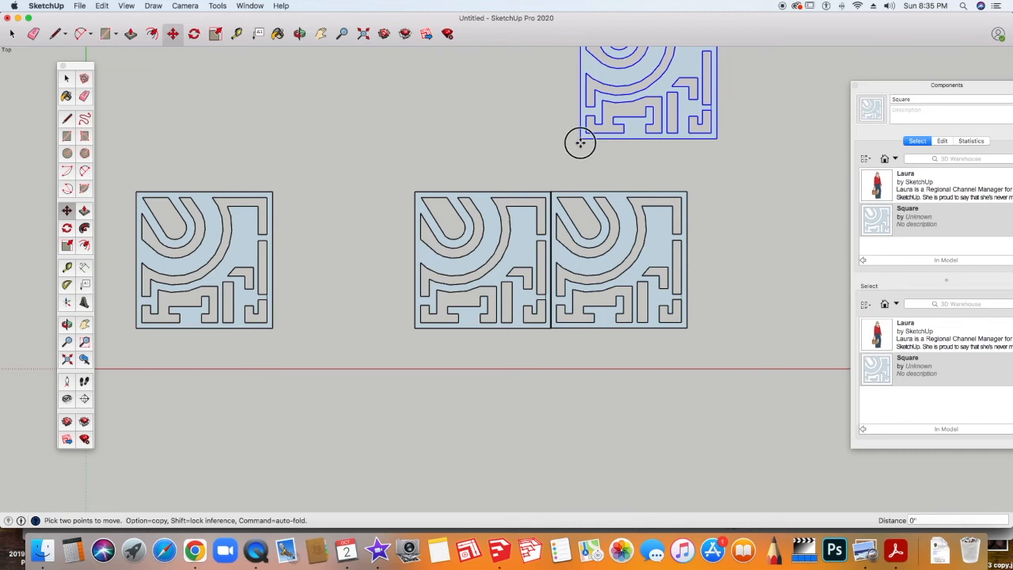
left_click(412, 190)
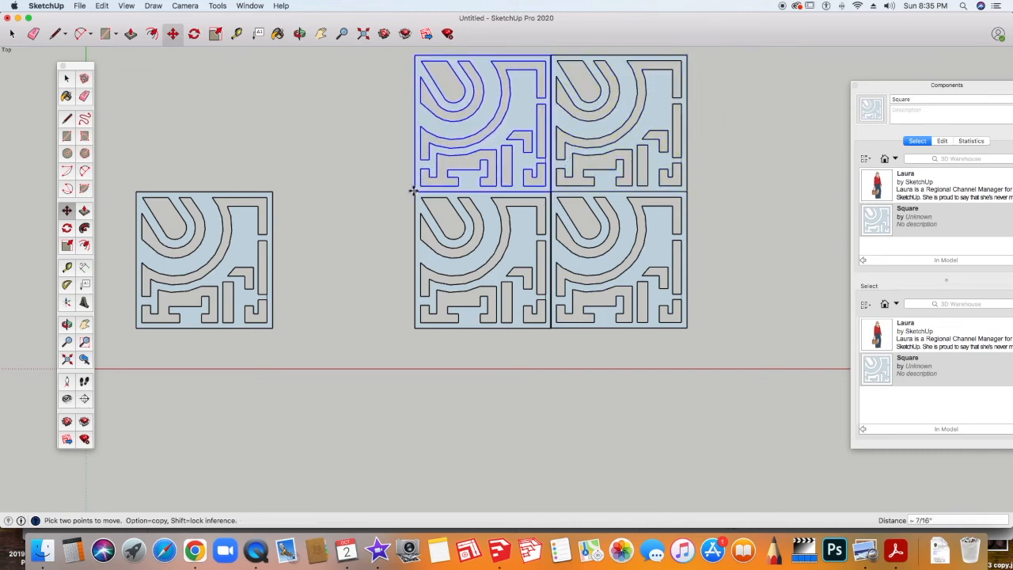
- Rotate the lower-right tile of the second two-by-two grid 180 degrees about its centre
left_click(67, 78)
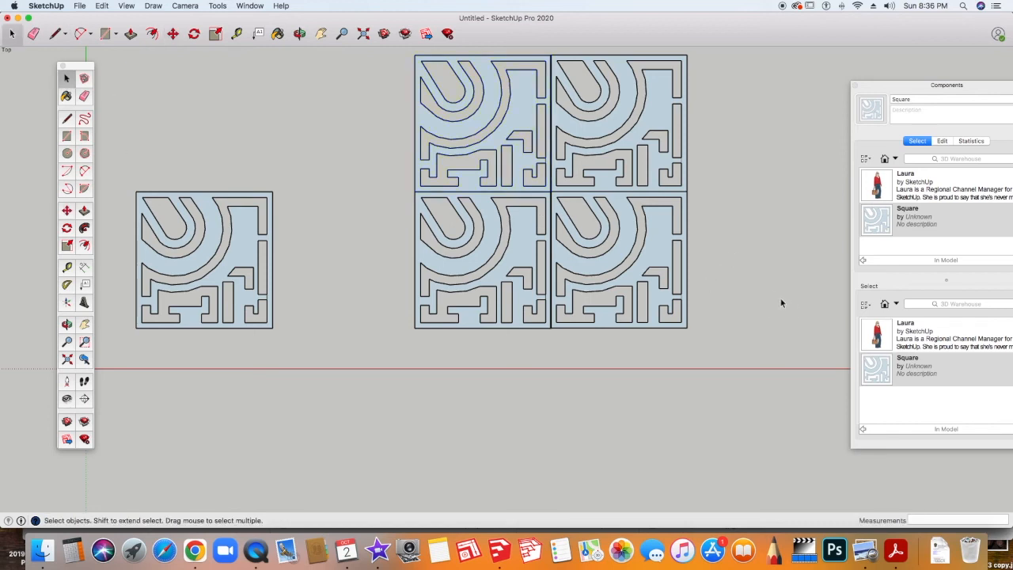
middle_click_drag(779, 297, 613, 339, "shift")
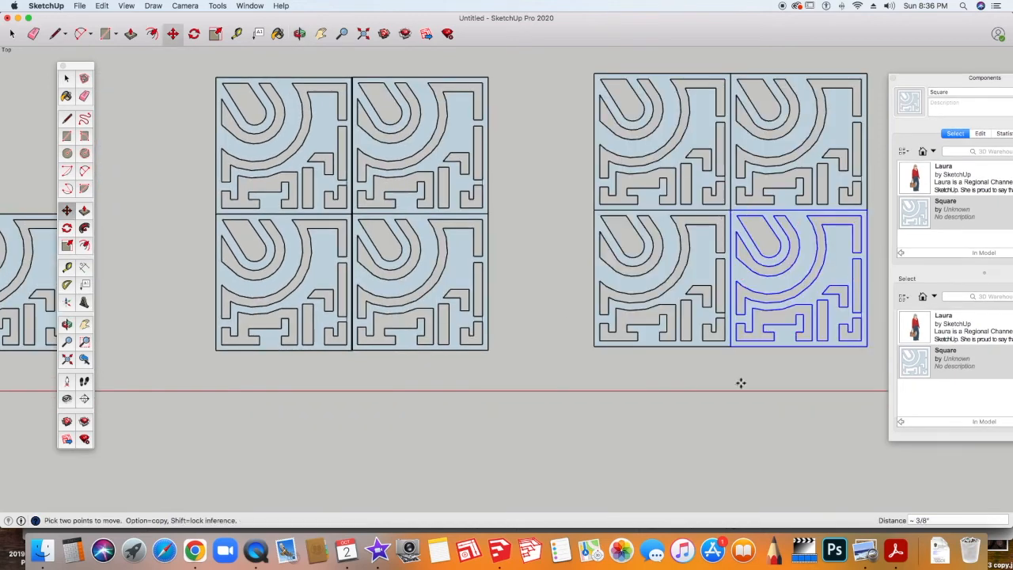
scroll(704, 377, "down", 3)
key("o")
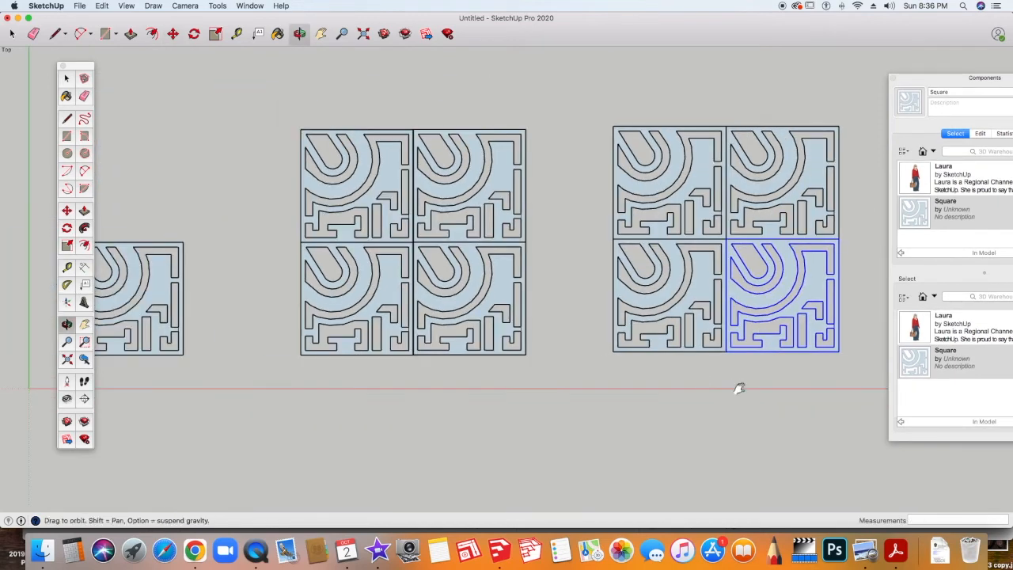
middle_click_drag(738, 388, 572, 385, "shift")
key("m")
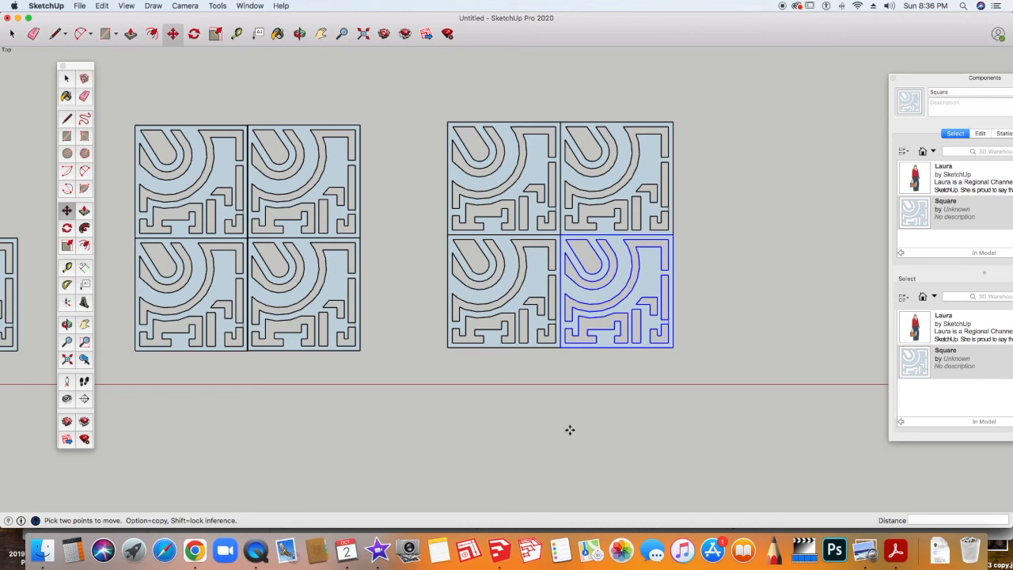
left_click(66, 228)
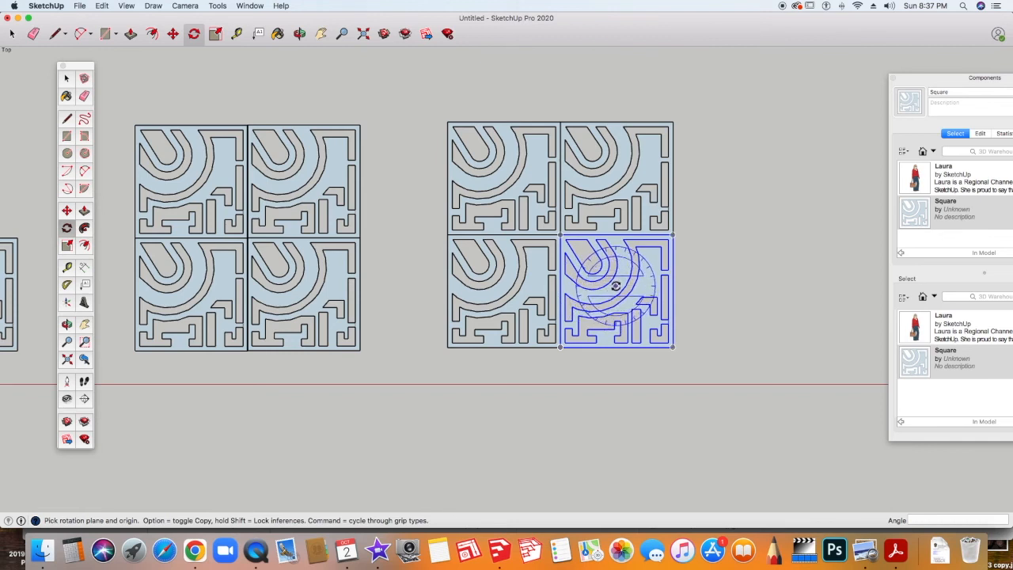
left_click(616, 284)
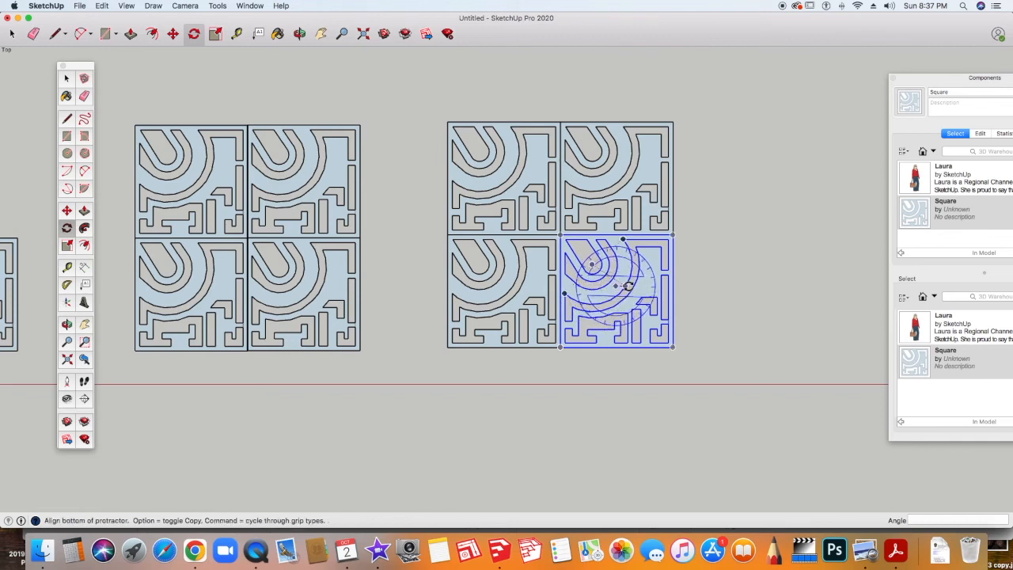
left_click(747, 287)
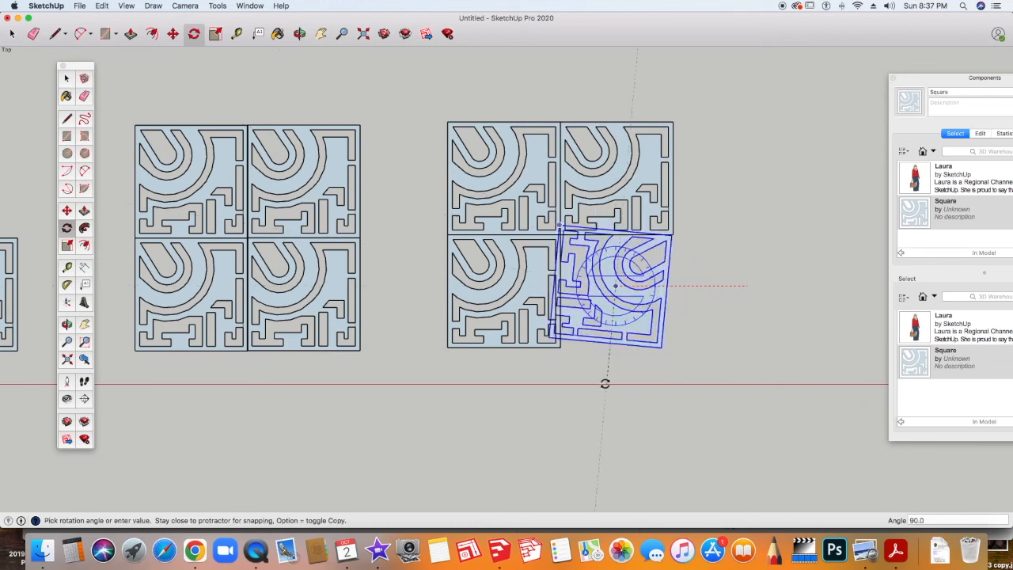
left_click(506, 287)
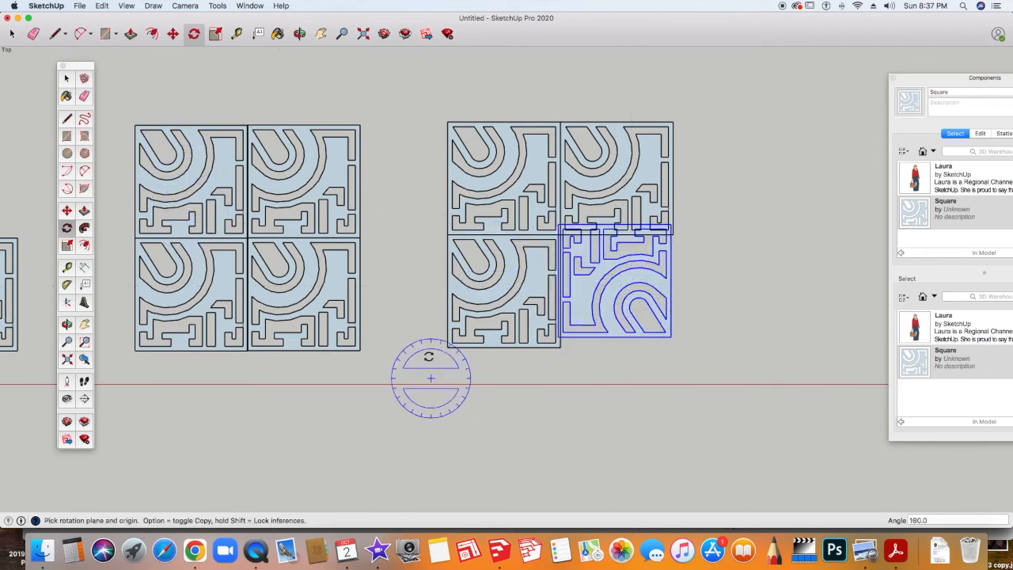
- Move the rotated lower-right tile so its corner meets the centre point of the second grid
left_click(67, 211)
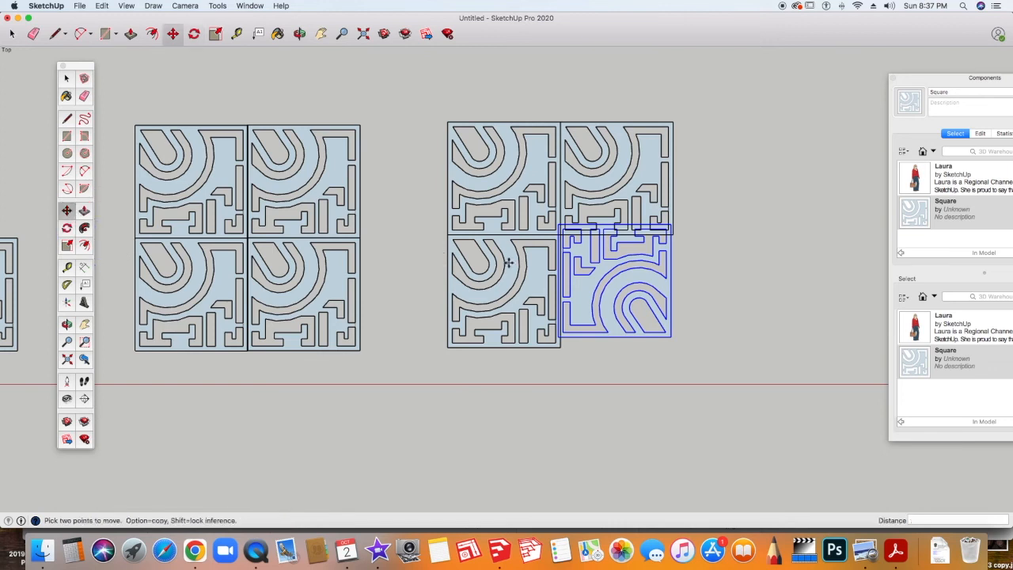
left_click_drag(560, 227, 559, 238)
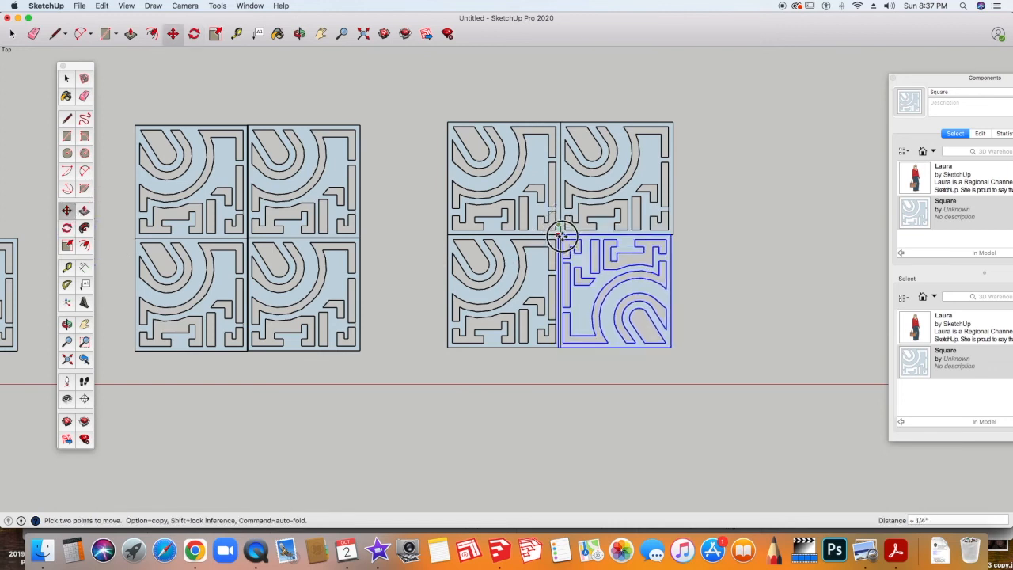
left_click(560, 235)
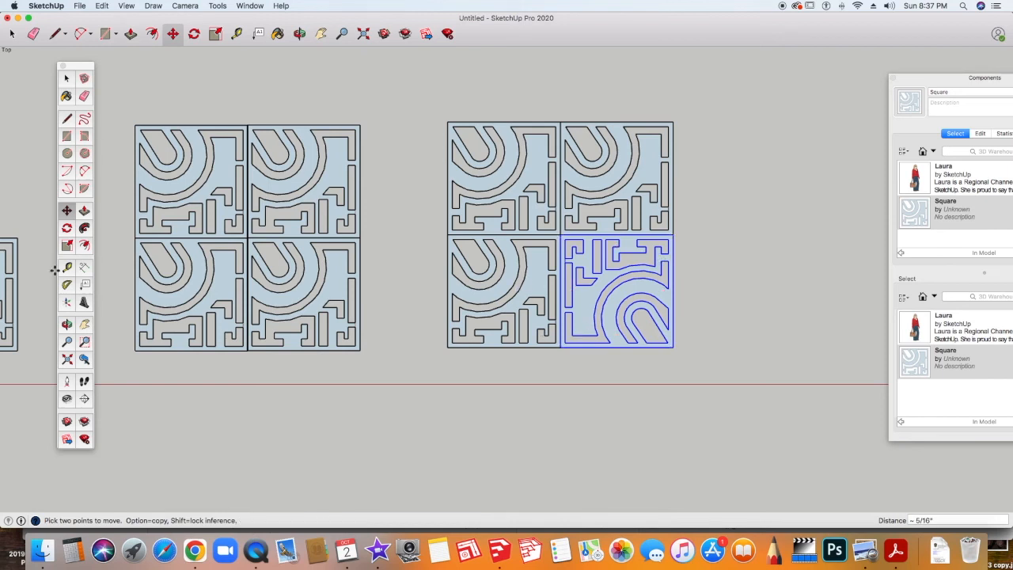
- Rotate the upper-left tile of the second grid 180 degrees about its centre
left_click(67, 227)
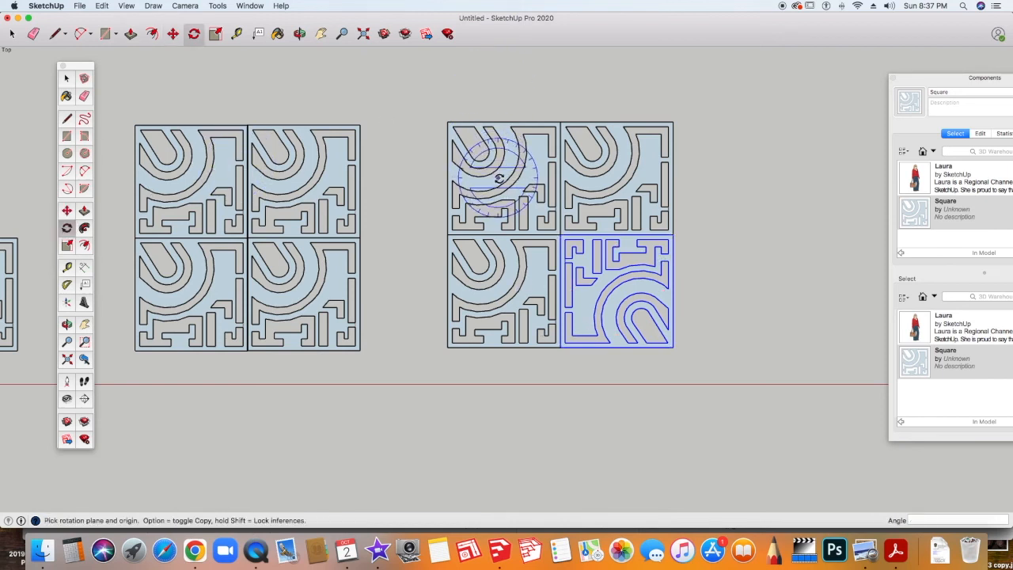
key("space")
left_click(498, 178)
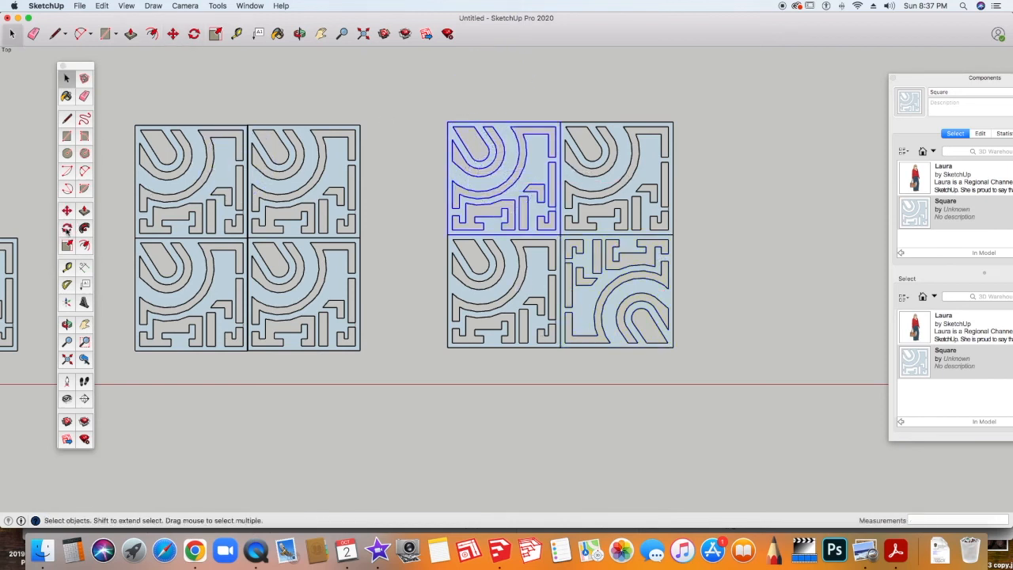
left_click(67, 227)
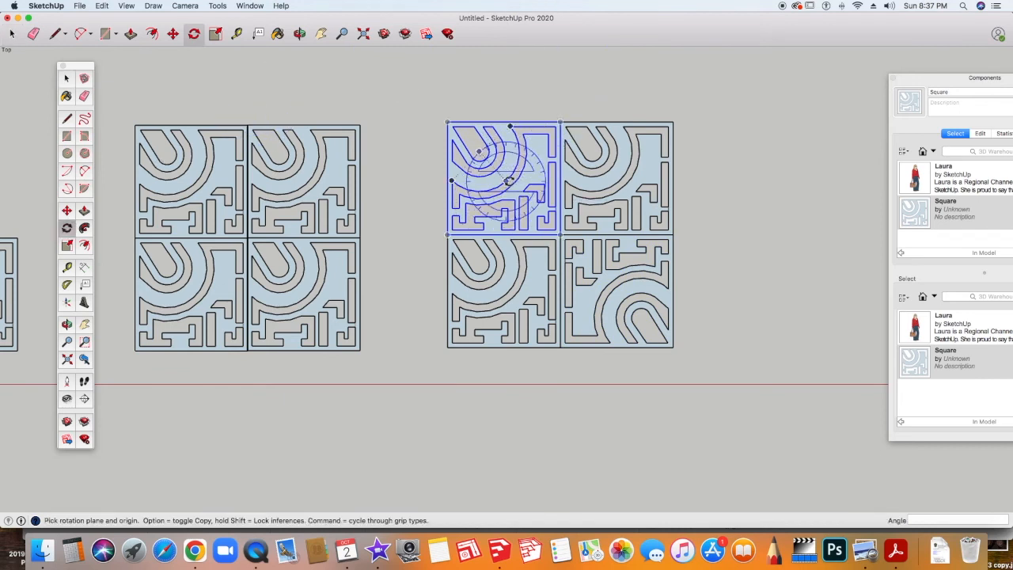
left_click(506, 182)
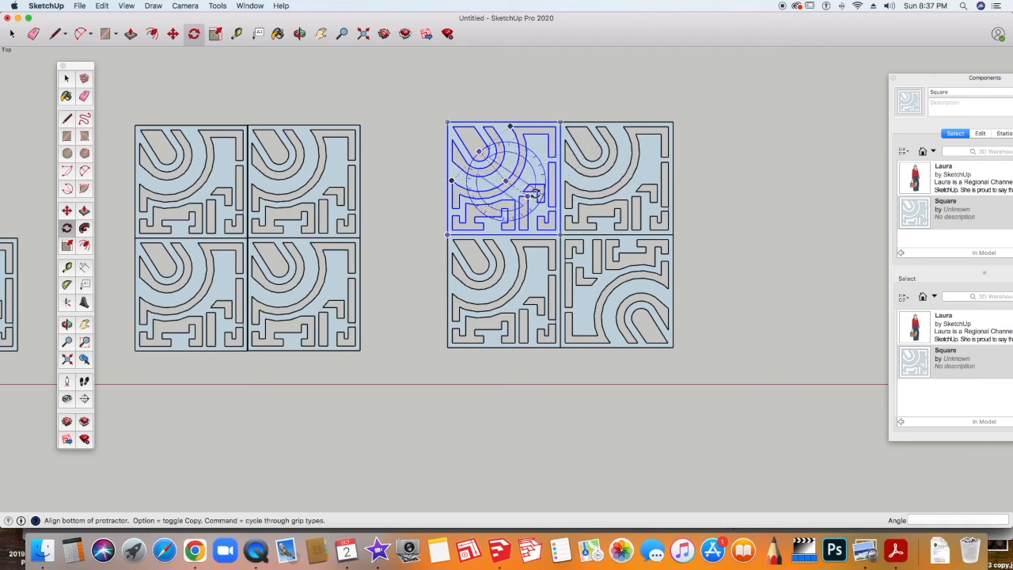
left_click(604, 181)
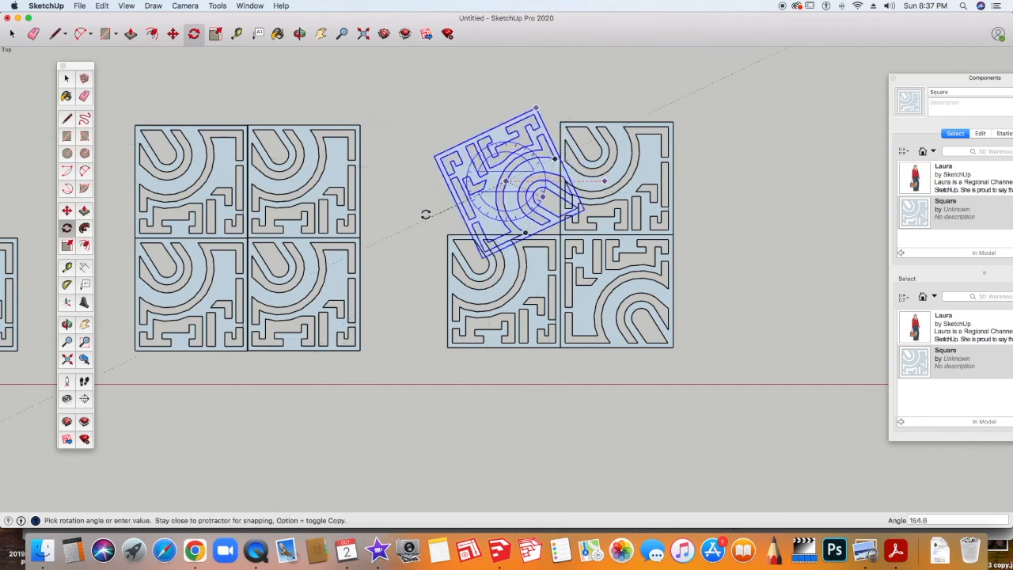
left_click(434, 176)
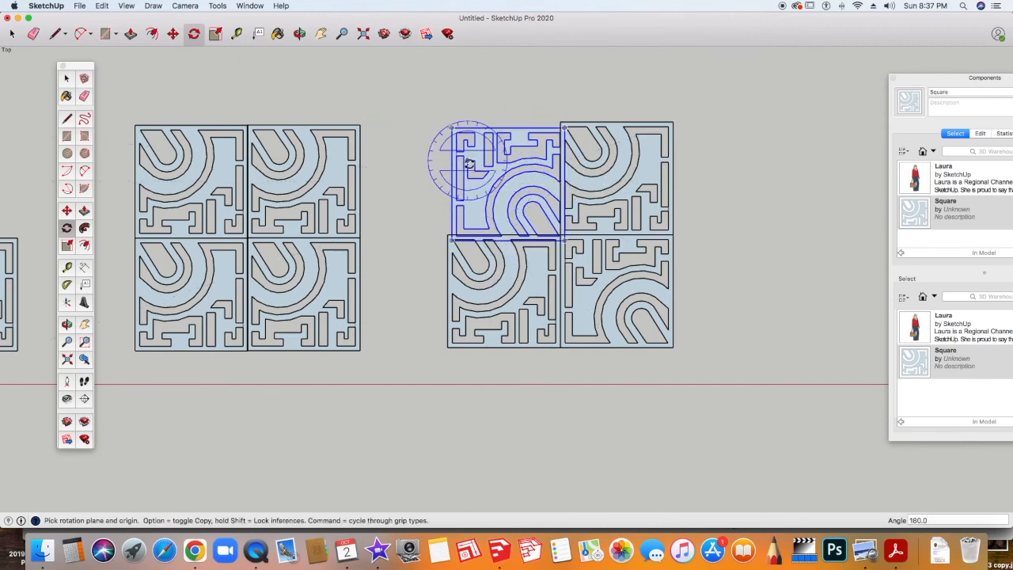
- Move the rotated upper-left tile back flush with its neighbours at the second grid's centre and deselect it
left_click(66, 209)
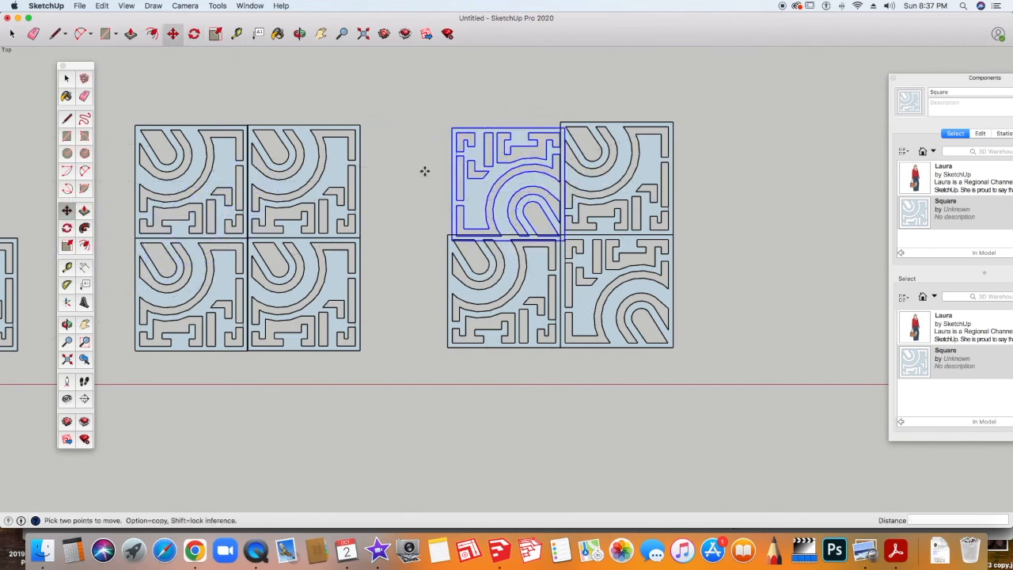
left_click(561, 237)
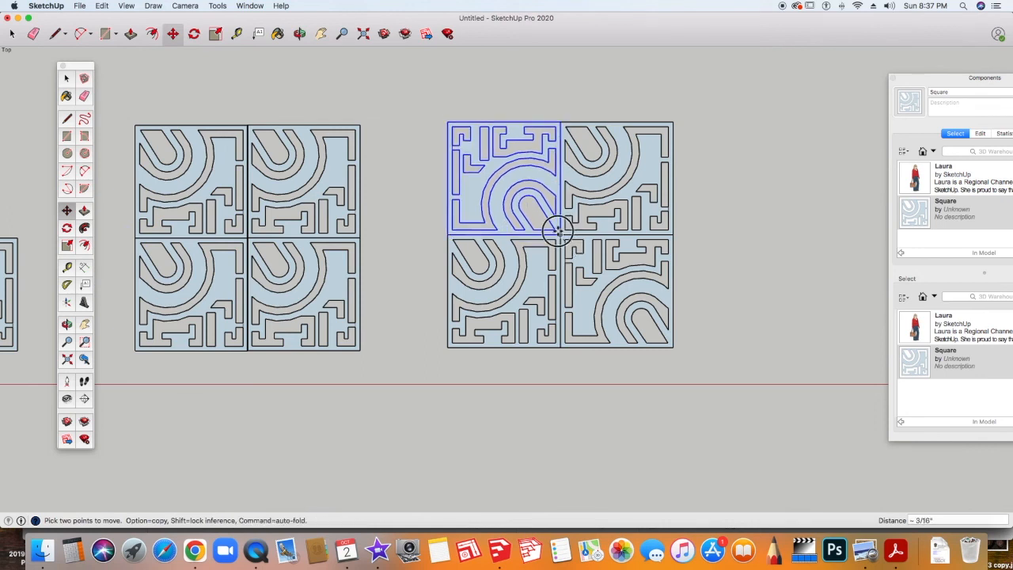
left_click(558, 230)
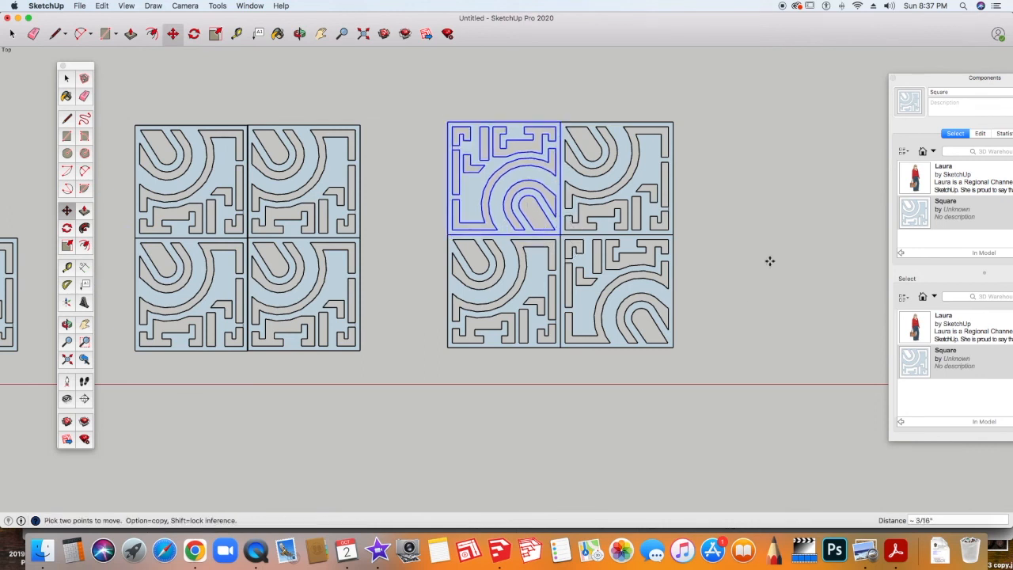
key("space")
left_click(739, 301)
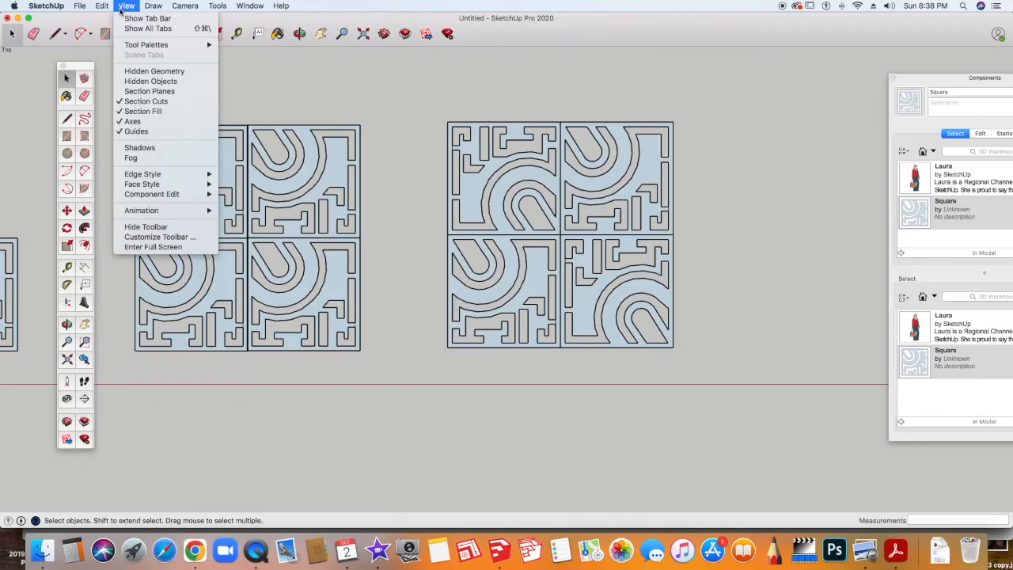
- Switch the model to the Iso standard view with Perspective projection, showing the single tile and both grids
mouse_move(185, 5)
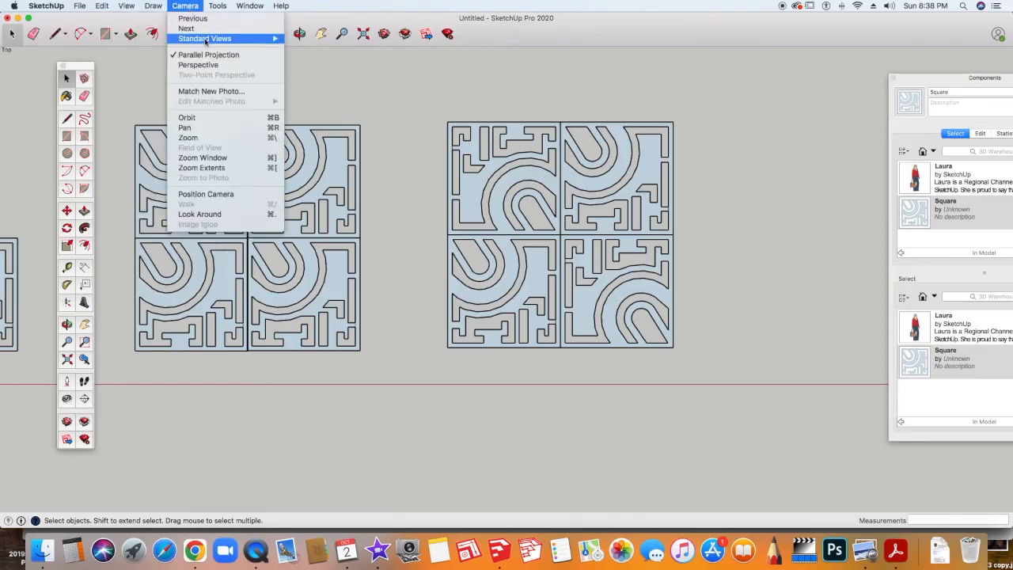
mouse_move(244, 39)
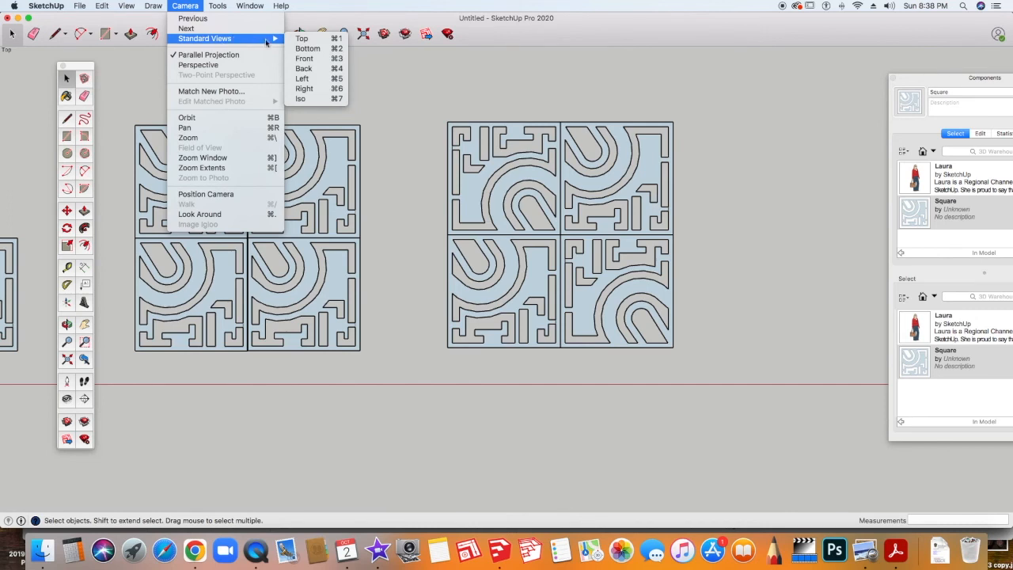
left_click(304, 99)
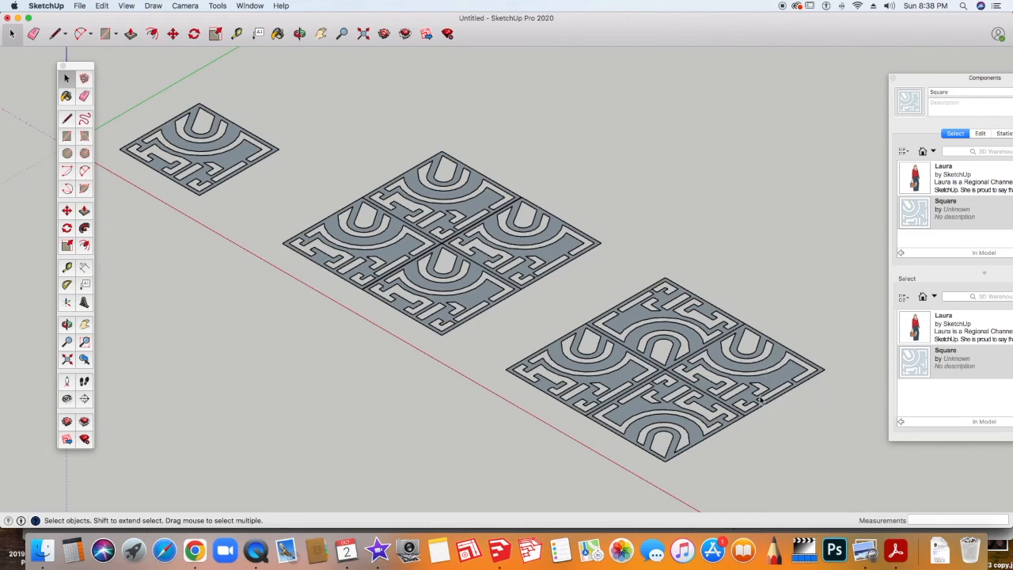
left_click(186, 6)
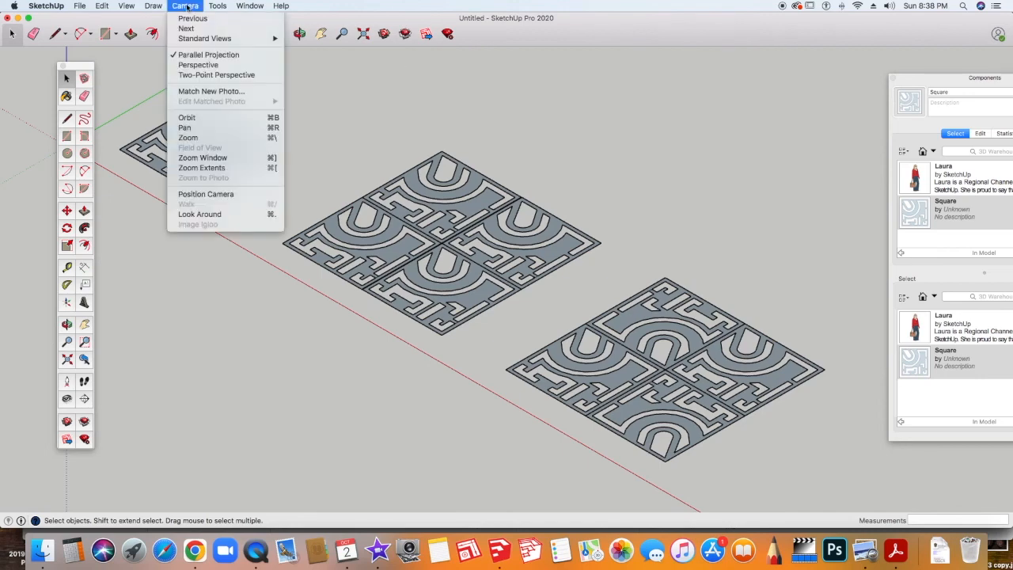
left_click(185, 65)
scroll(536, 267, "down", 4)
middle_click_drag(594, 286, 599, 357)
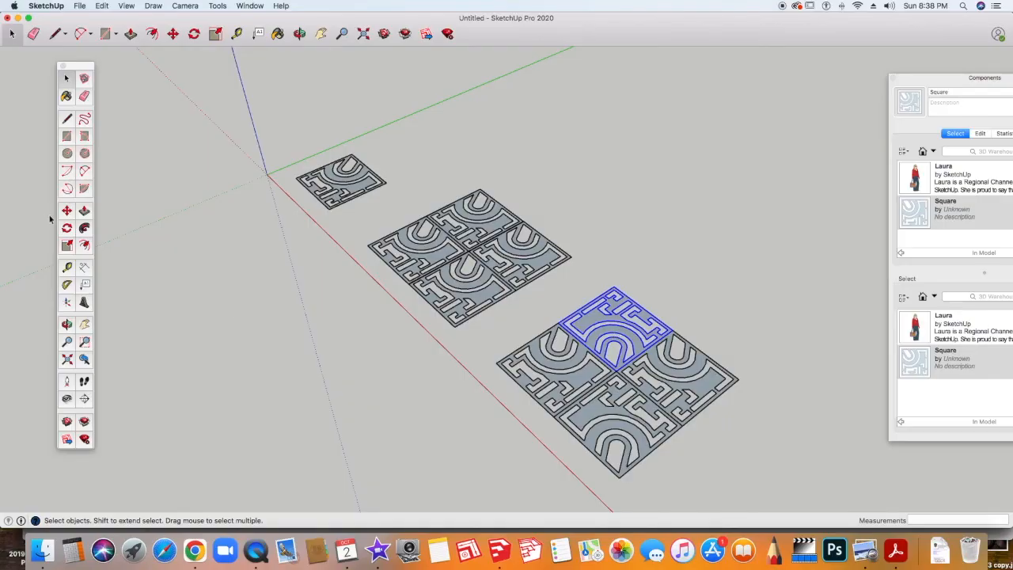
- Open the 180-degree-rotated back tile of the second grid for editing, pull its face up 1/8" with Push/Pull, and leave the component
left_click(84, 210)
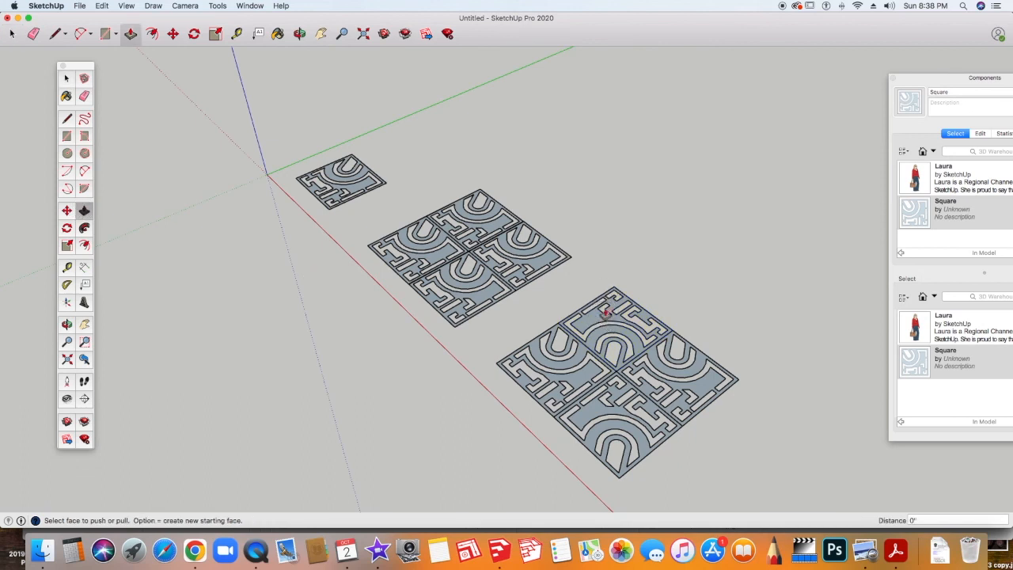
key("space")
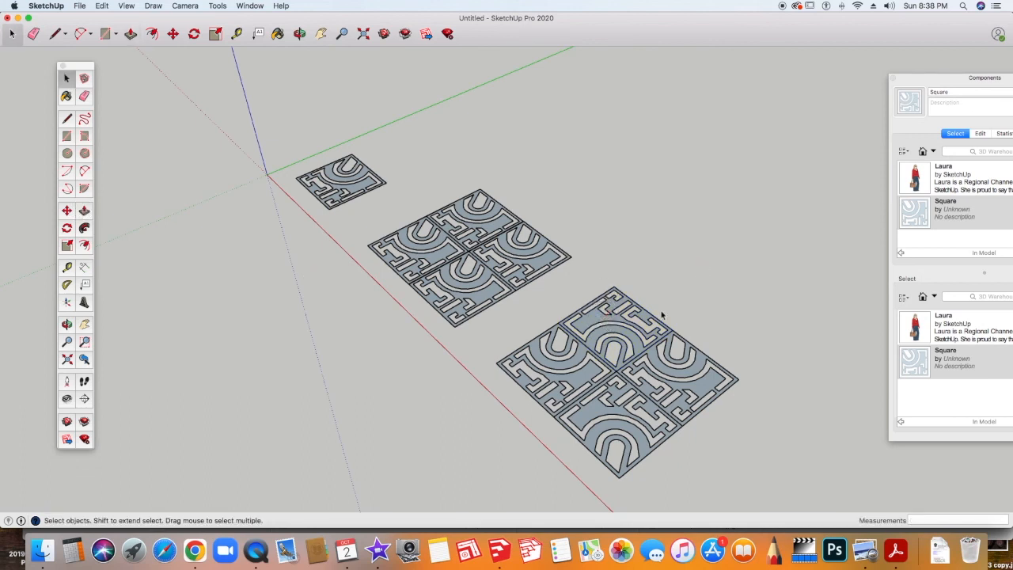
double_click(590, 326)
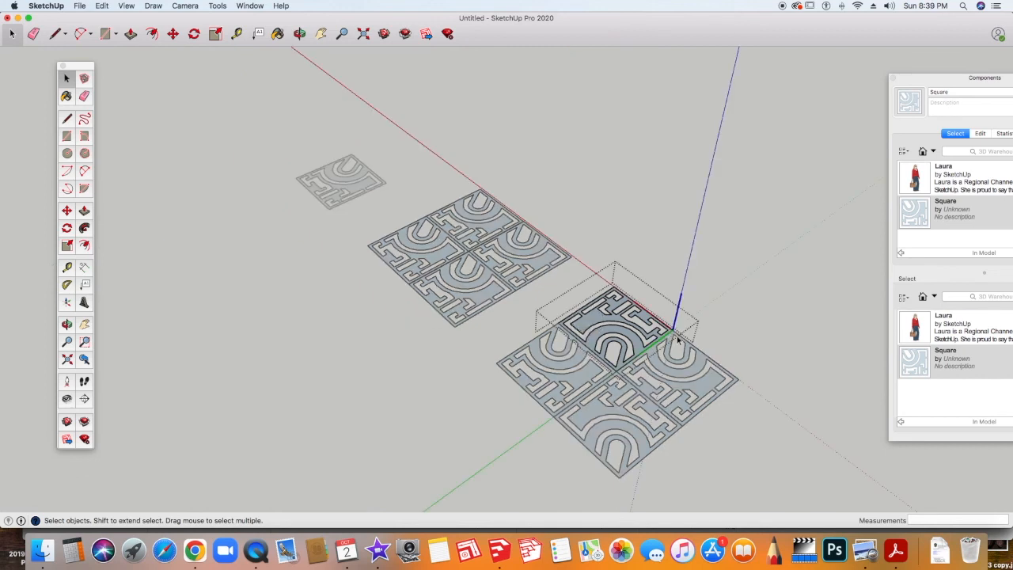
left_click(84, 208)
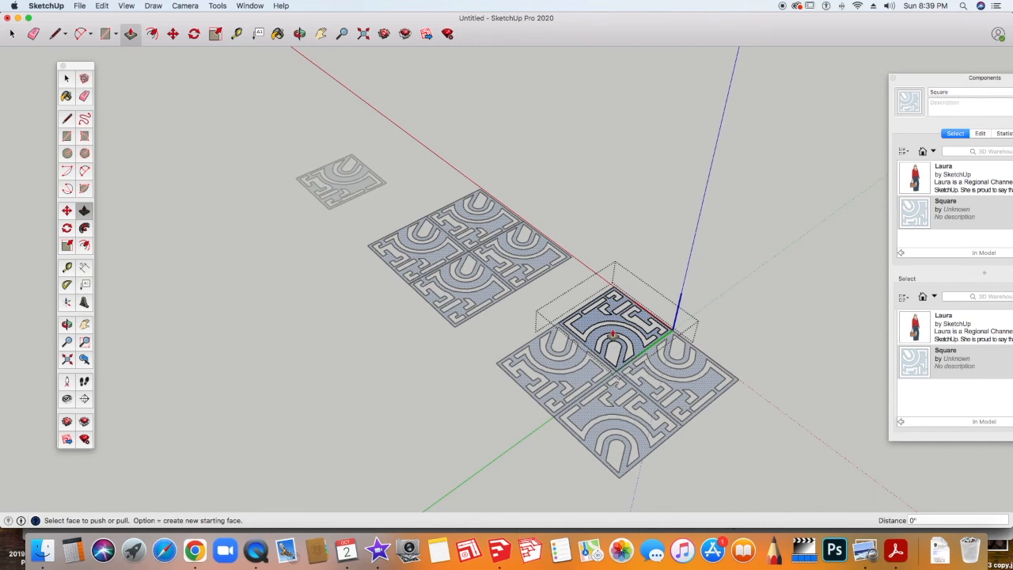
left_click(612, 334)
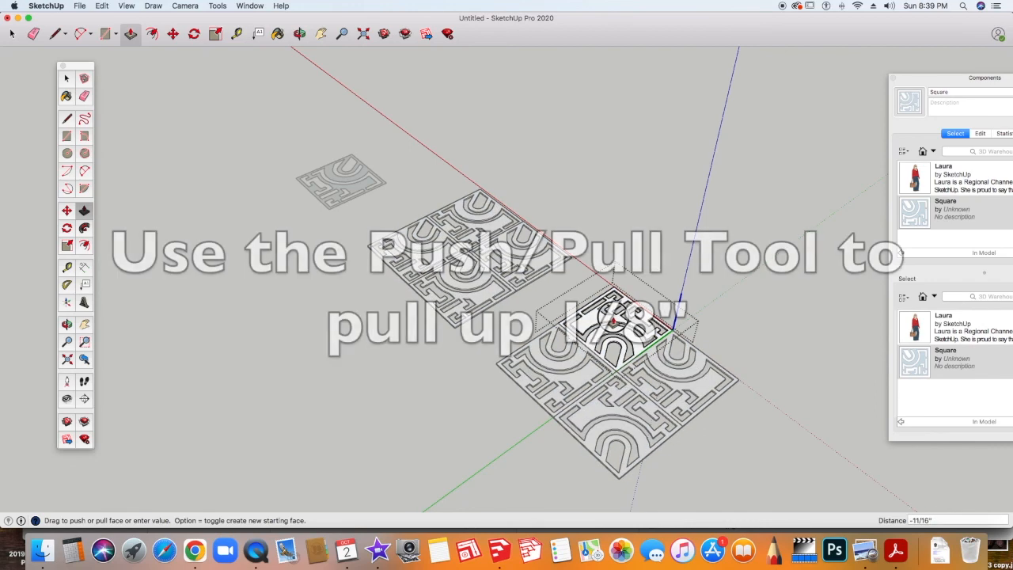
left_click(612, 320)
type("1/8")
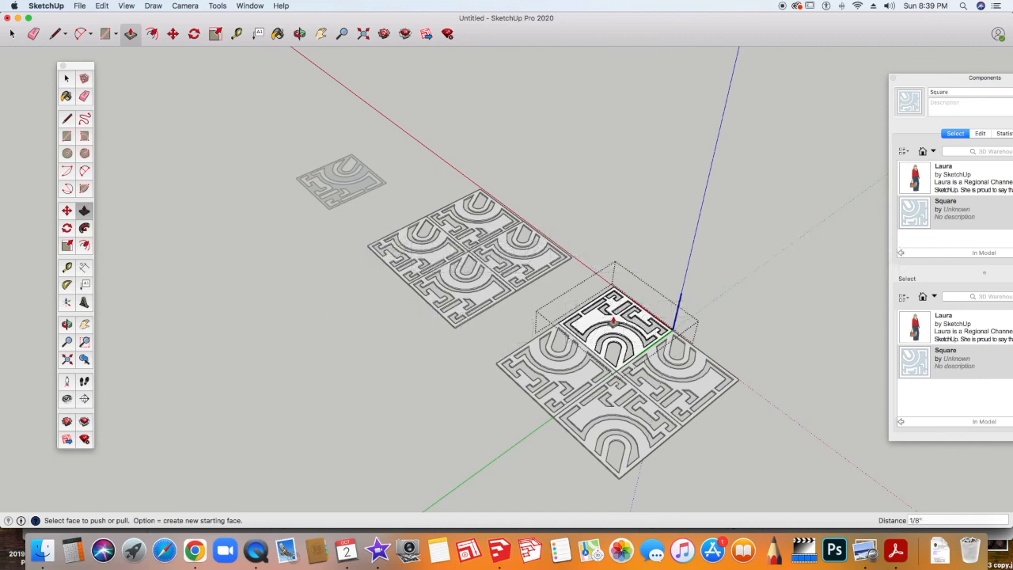
left_click(612, 321)
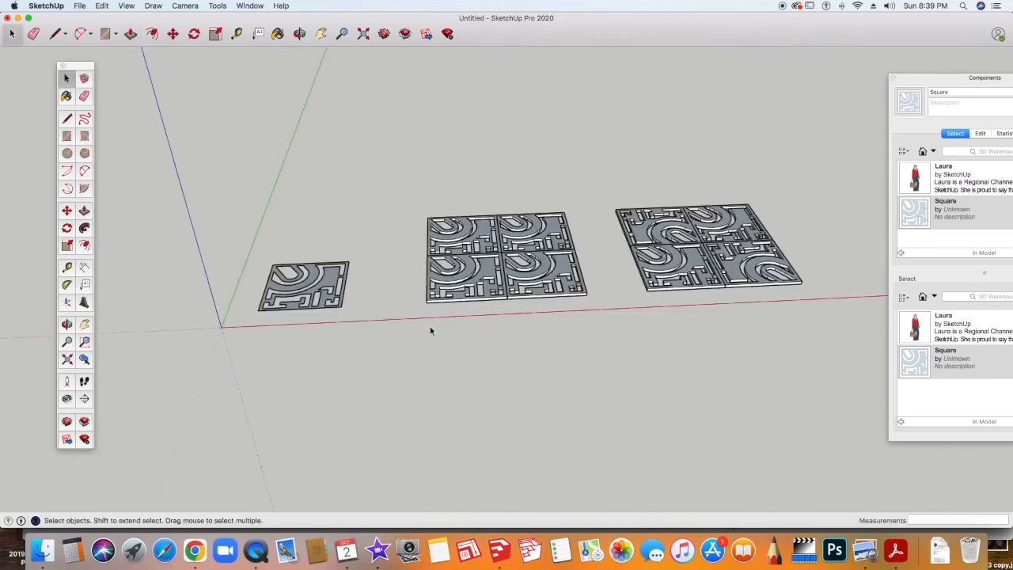
middle_click_drag(431, 331, 470, 368)
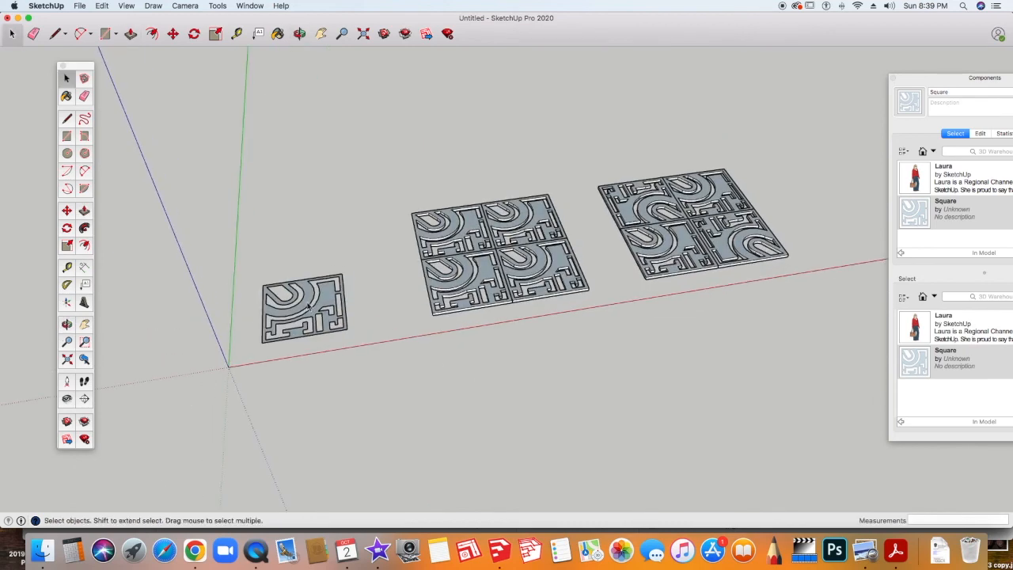